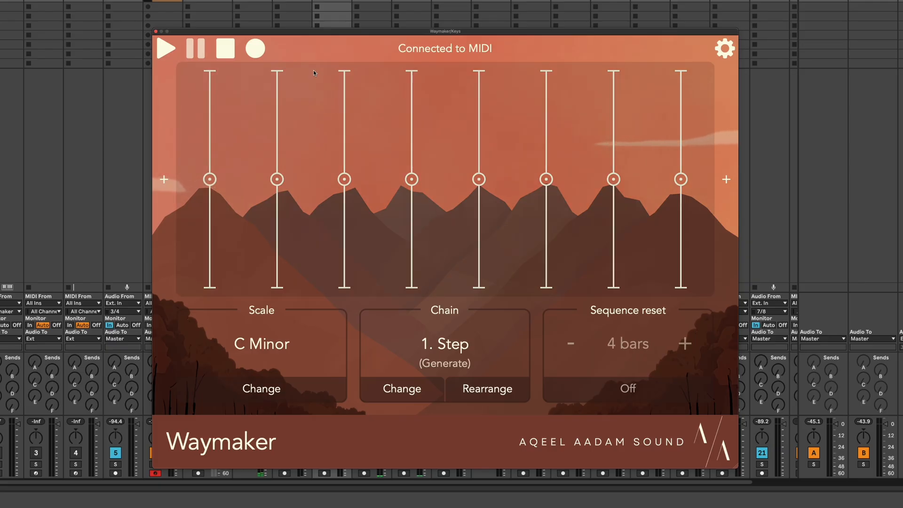
pyautogui.moveTo(329, 33); pyautogui.dragTo(331, 38)
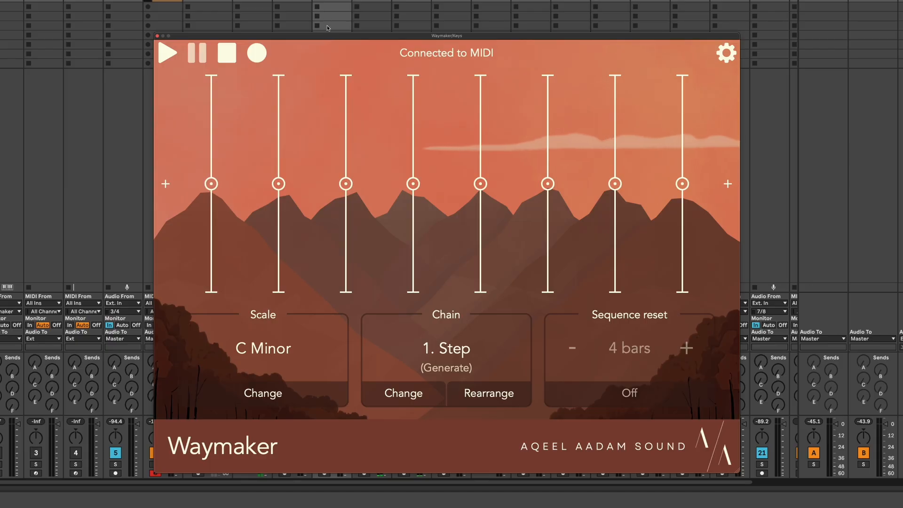
pyautogui.moveTo(329, 35); pyautogui.dragTo(329, 35)
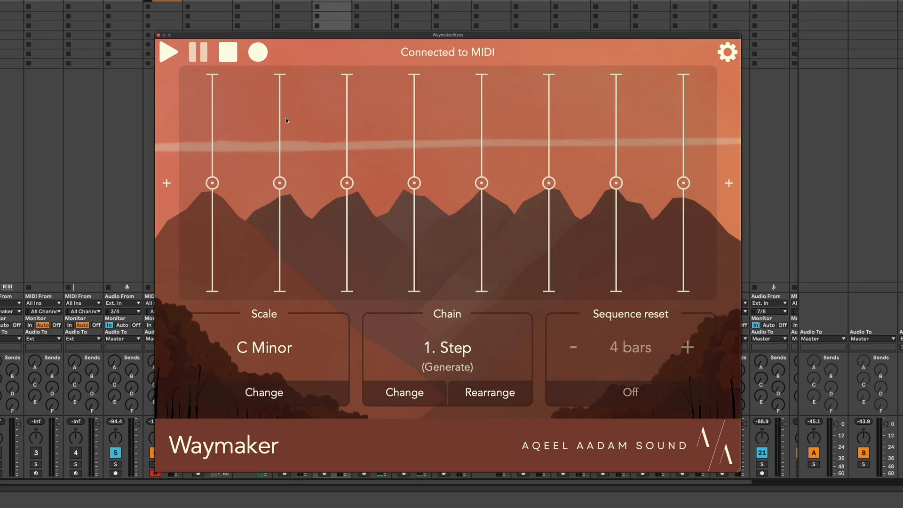
pyautogui.moveTo(316, 38); pyautogui.dragTo(318, 37)
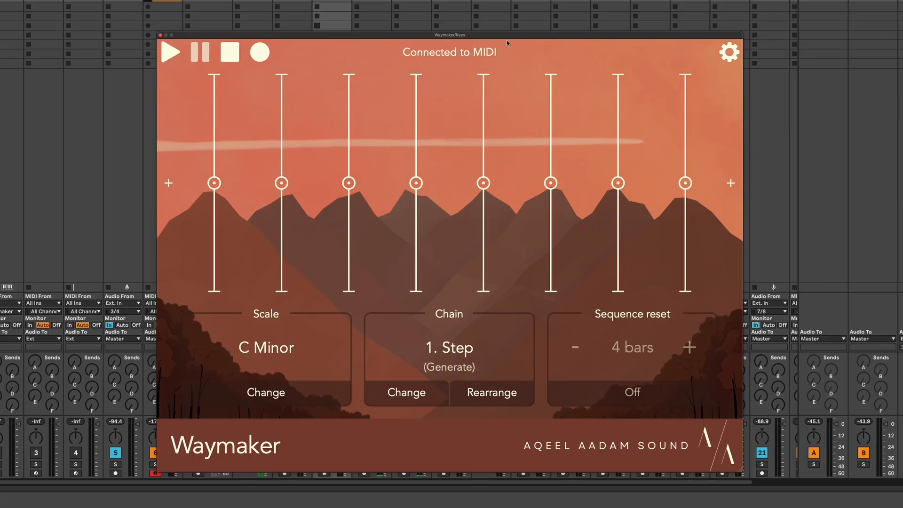
# Play the default eight-step sequence briefly and stop it
pyautogui.press('space')
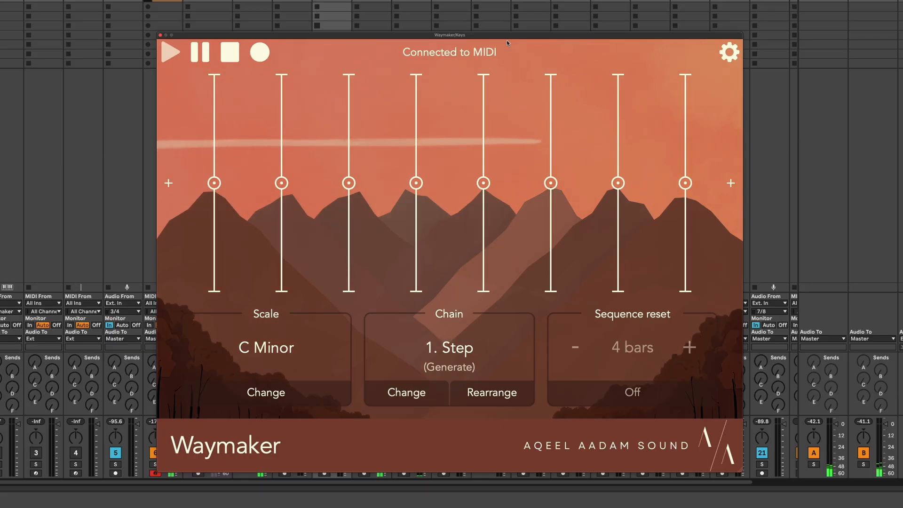
pyautogui.press('space')
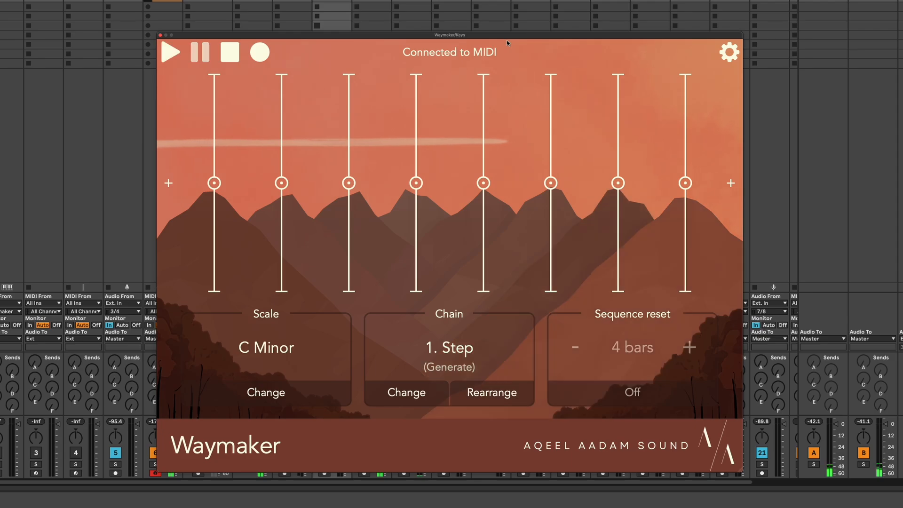
# Open the Step sequencer, turn off step two, and raise the pitch of step three and of step four to D#4 (+3)
pyautogui.click(480, 128)
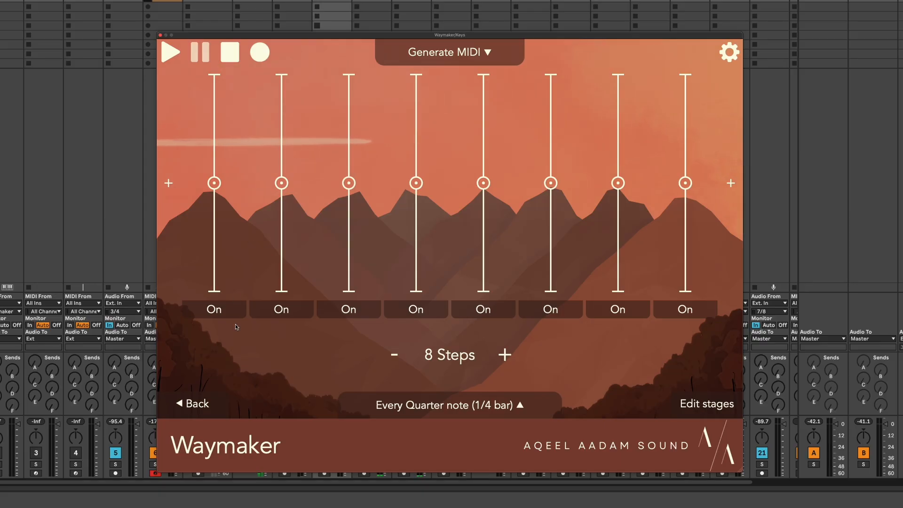
pyautogui.click(281, 310)
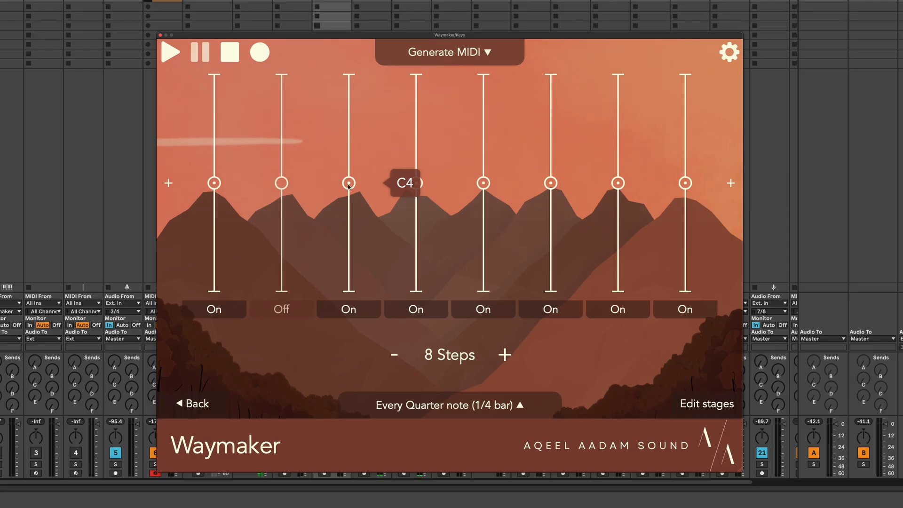
pyautogui.moveTo(349, 183); pyautogui.dragTo(351, 152)
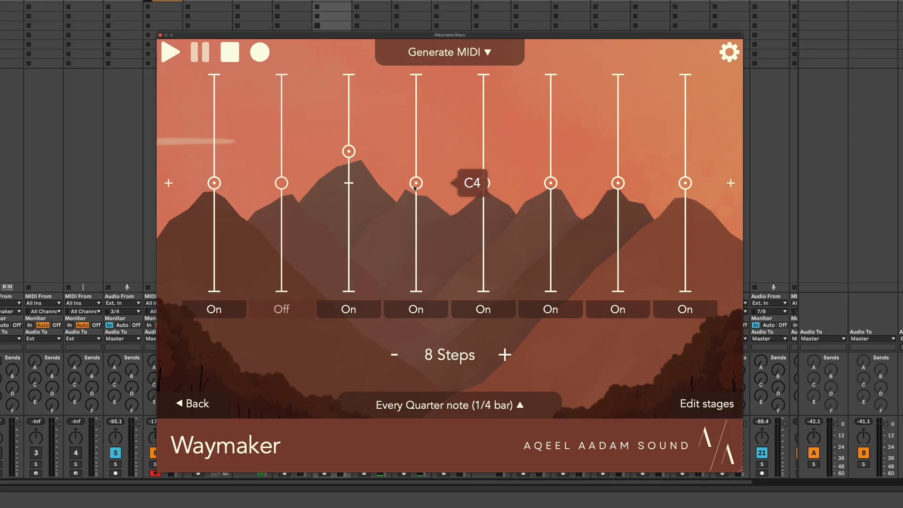
pyautogui.moveTo(416, 183); pyautogui.dragTo(415, 161)
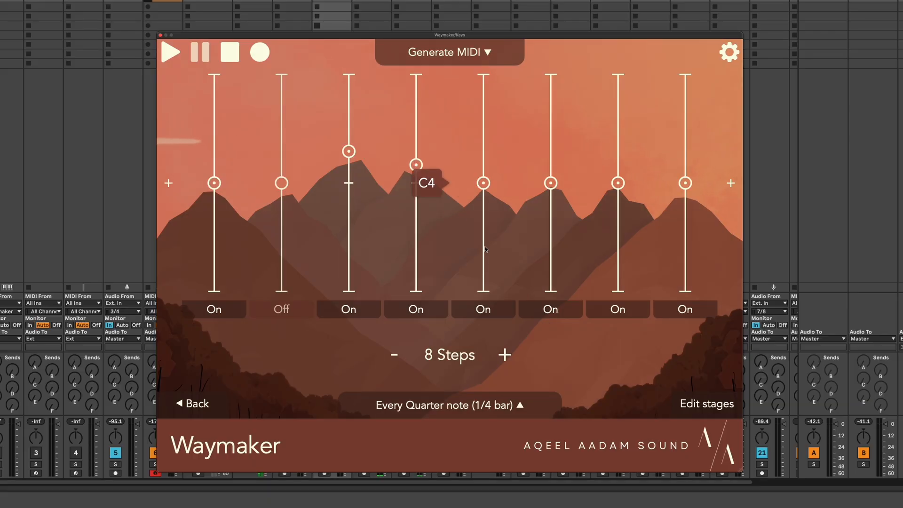
# Shorten the Step sequencer to 4 steps
pyautogui.click(390, 355)
pyautogui.click(390, 357)
pyautogui.click(390, 357)
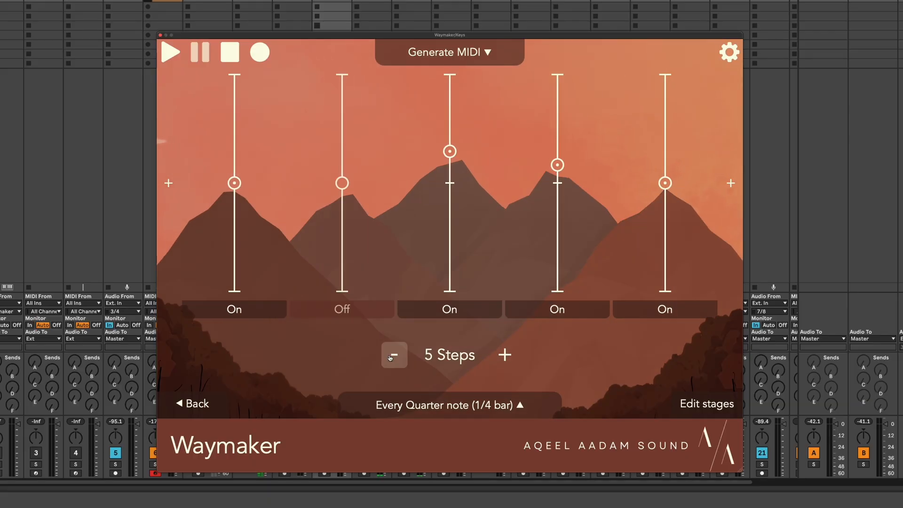
pyautogui.click(390, 358)
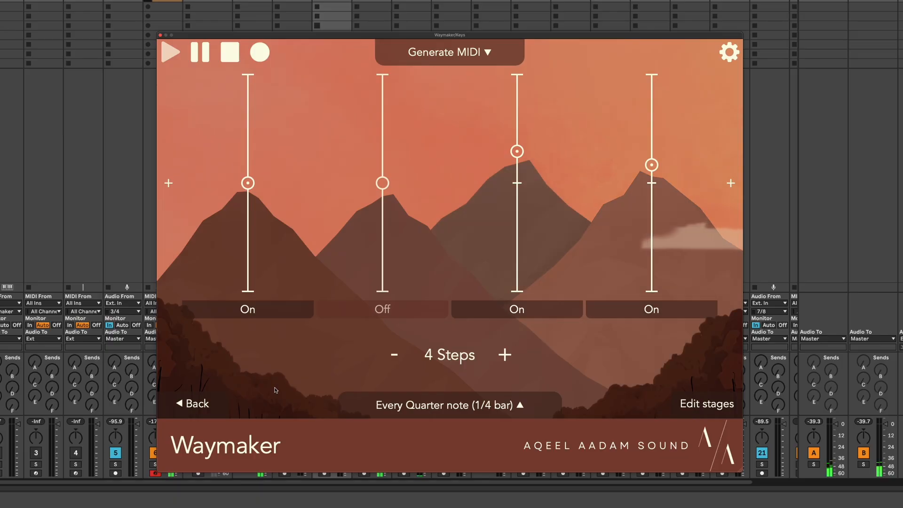
# Stop the playback and turn off the first step of the sequence
pyautogui.press('space')
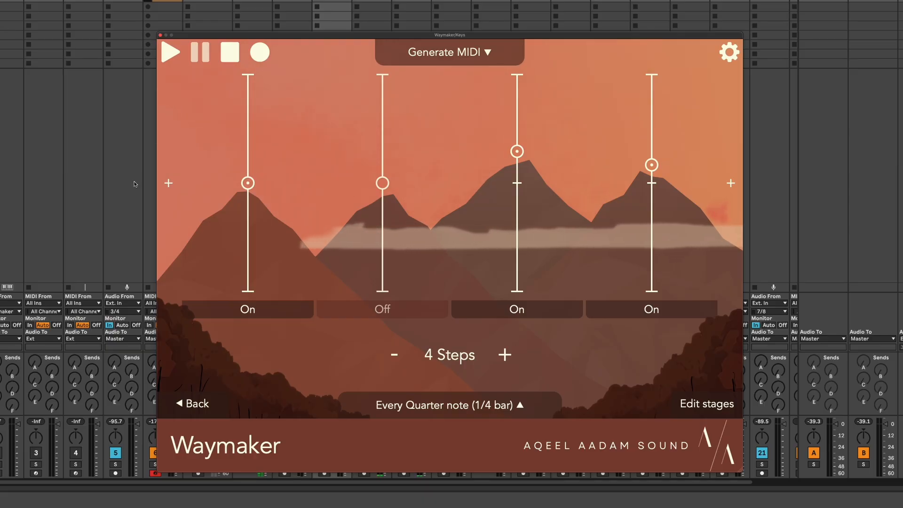
pyautogui.click(250, 309)
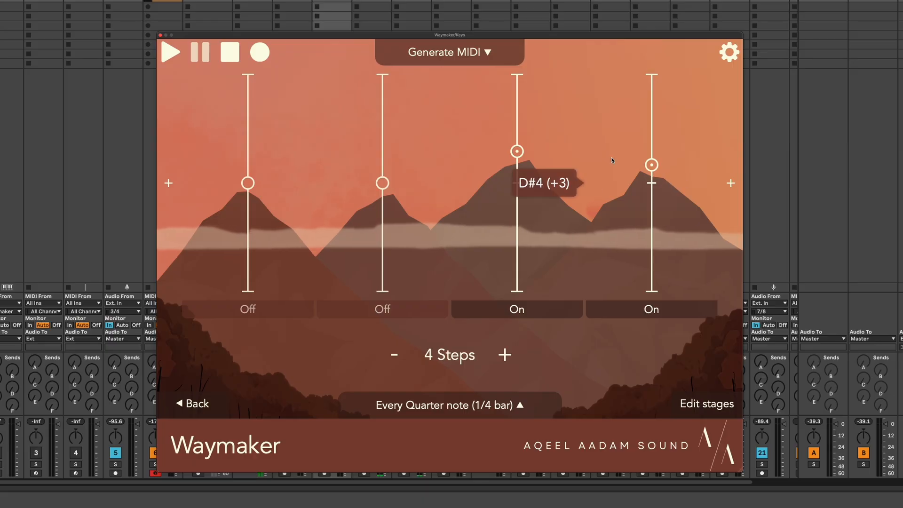
# Add a Beat utility ahead of the Step sequencer in the chain
pyautogui.click(168, 183)
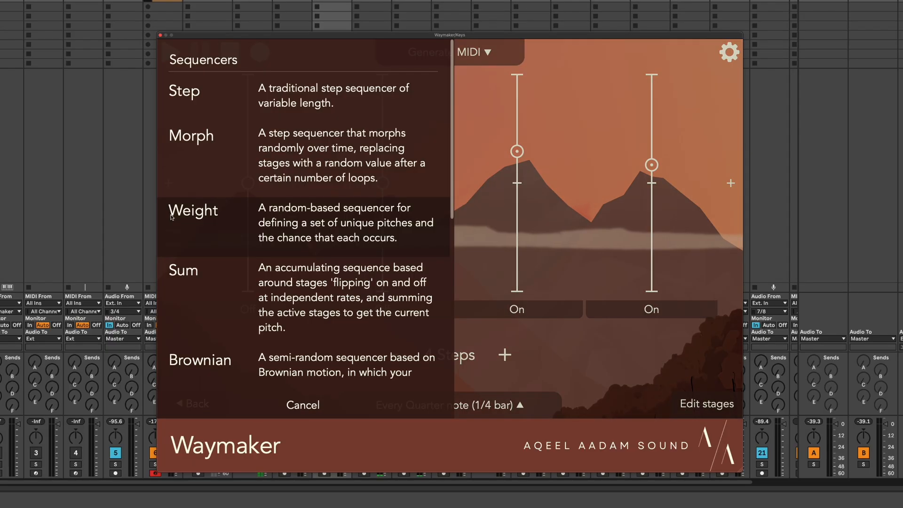
pyautogui.scroll(-6, 219, 167)
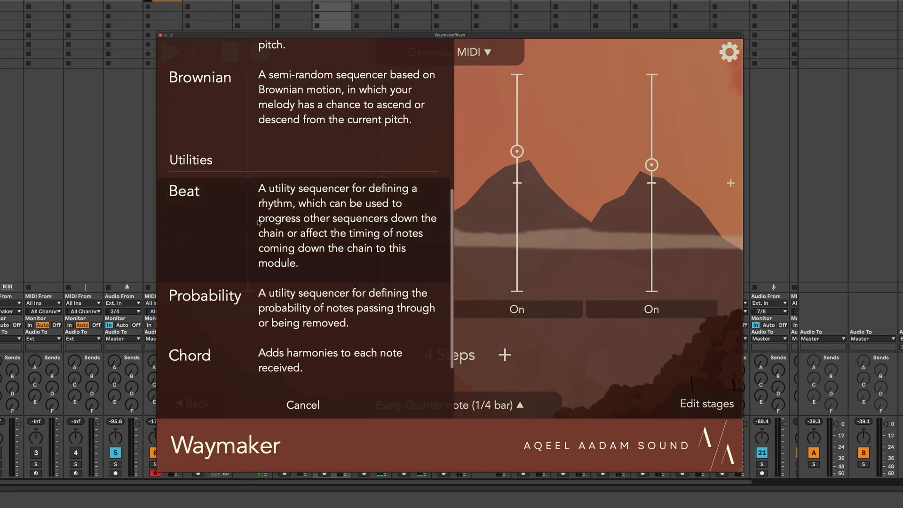
pyautogui.click(258, 223)
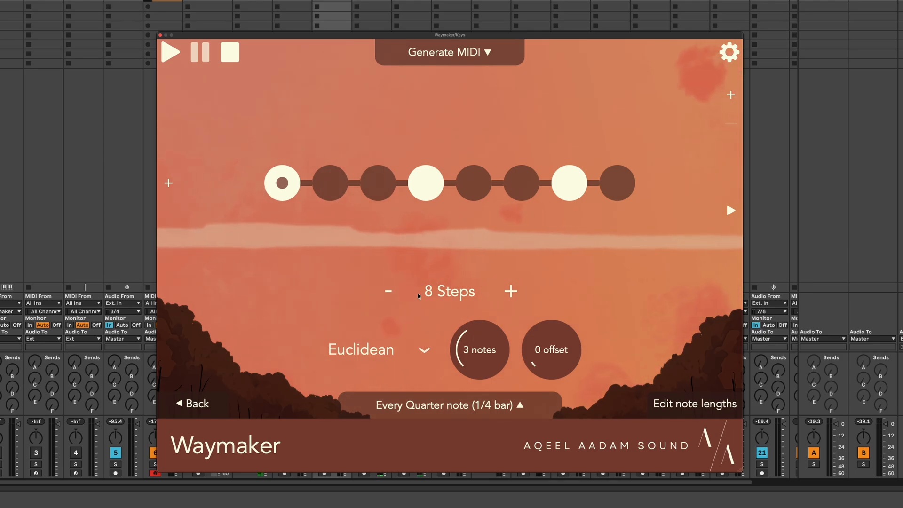
# Reduce the Beat module's Euclidean pattern to 1 step
pyautogui.click(396, 291)
pyautogui.click(397, 291)
pyautogui.click(396, 291)
pyautogui.click(396, 290)
pyautogui.click(397, 291)
pyautogui.click(396, 290)
pyautogui.click(397, 291)
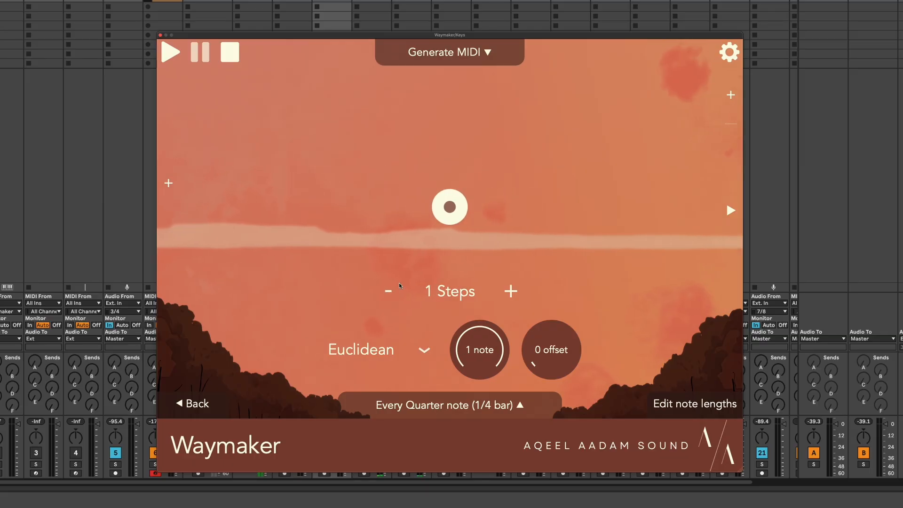
# Set the Beat module to advance every sixteenth note (1/16 bar)
pyautogui.click(450, 409)
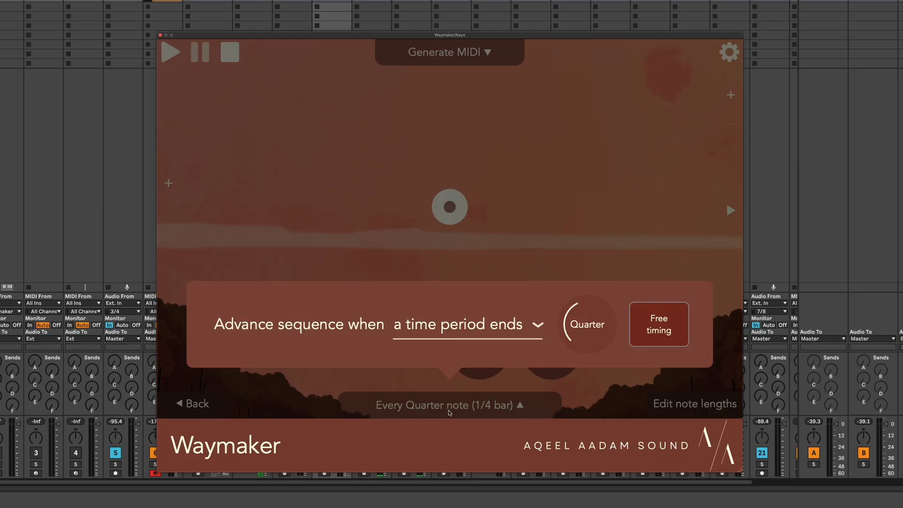
pyautogui.moveTo(577, 346); pyautogui.dragTo(587, 362)
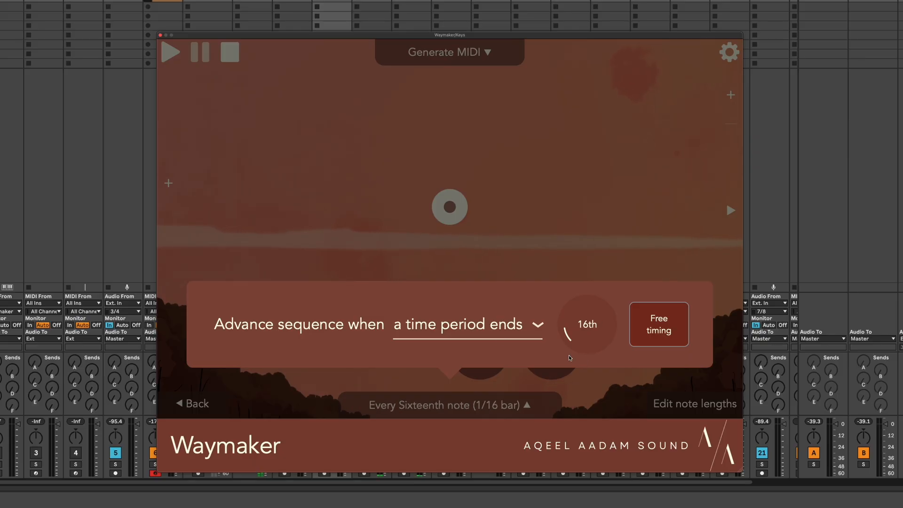
pyautogui.click(434, 256)
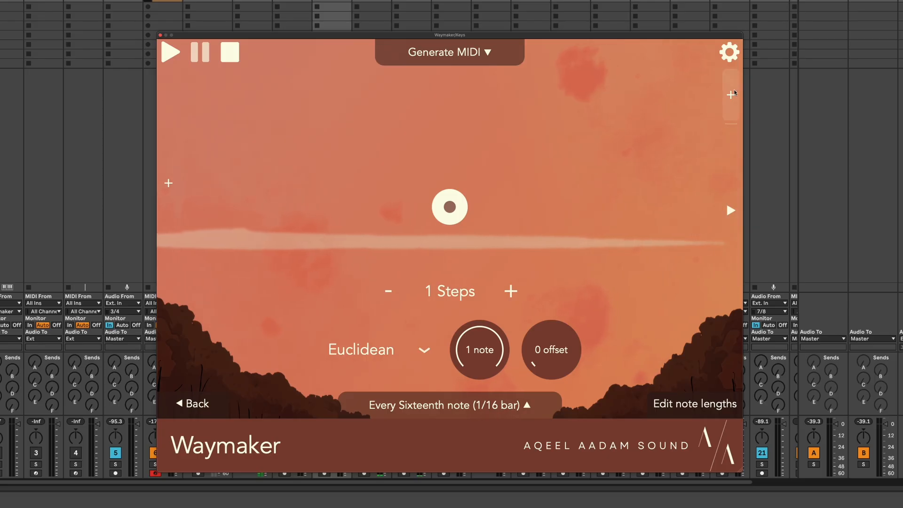
# Insert a Probability utility between the Beat module and the Step sequencer
pyautogui.click(362, 350)
pyautogui.scroll(-10, 348, 250)
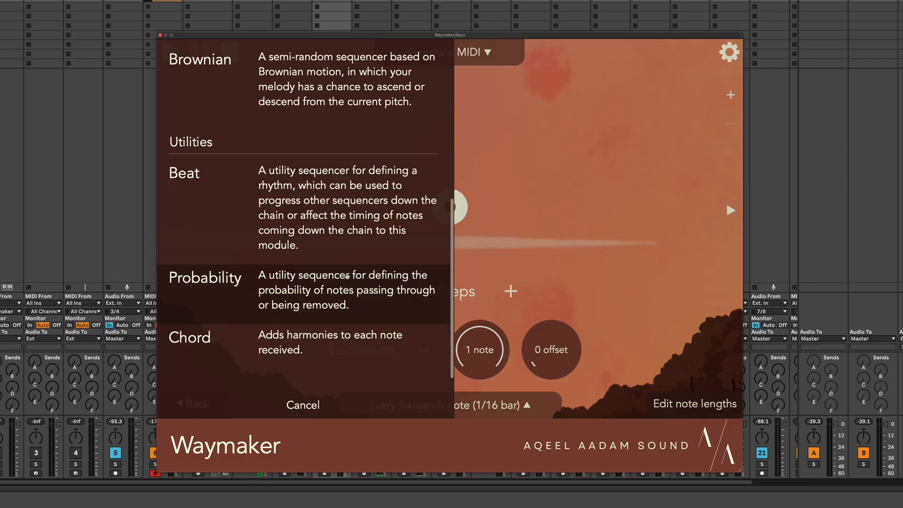
pyautogui.click(347, 275)
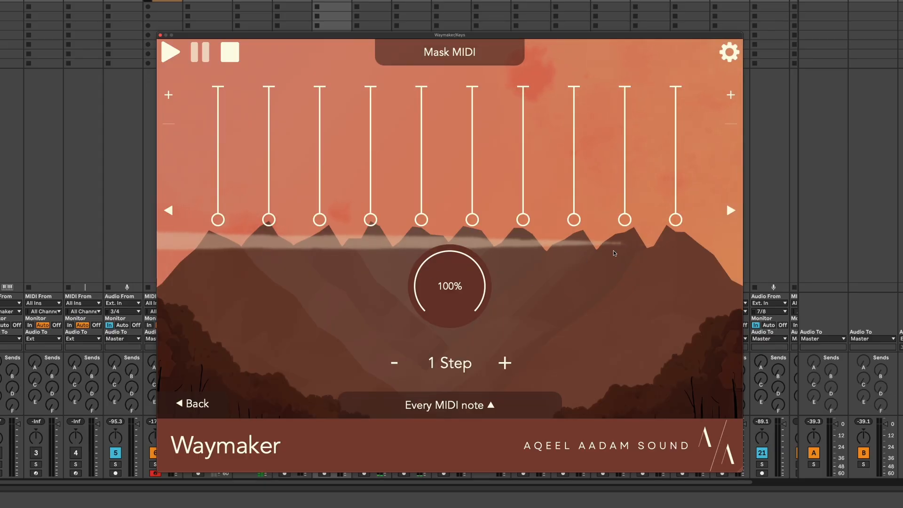
# Set the Step sequencer to advance when a note is received on all MIDI channels
pyautogui.click(731, 211)
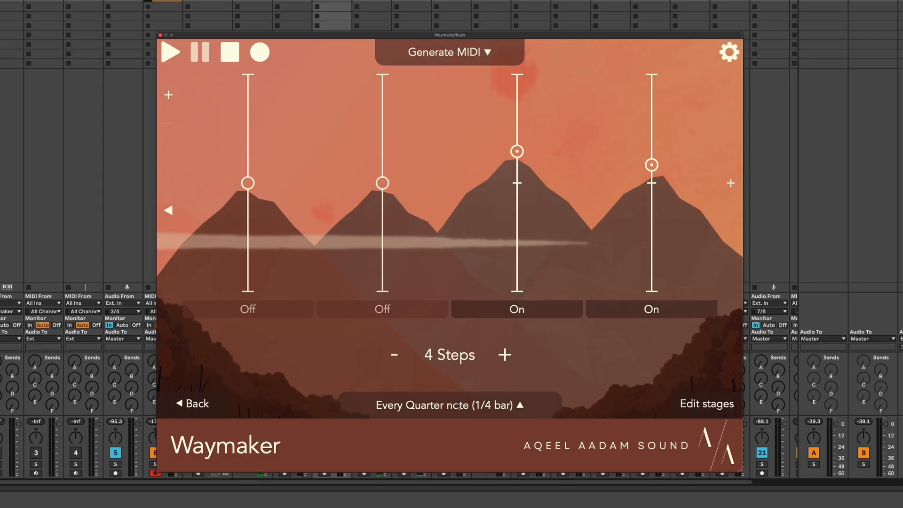
pyautogui.click(488, 418)
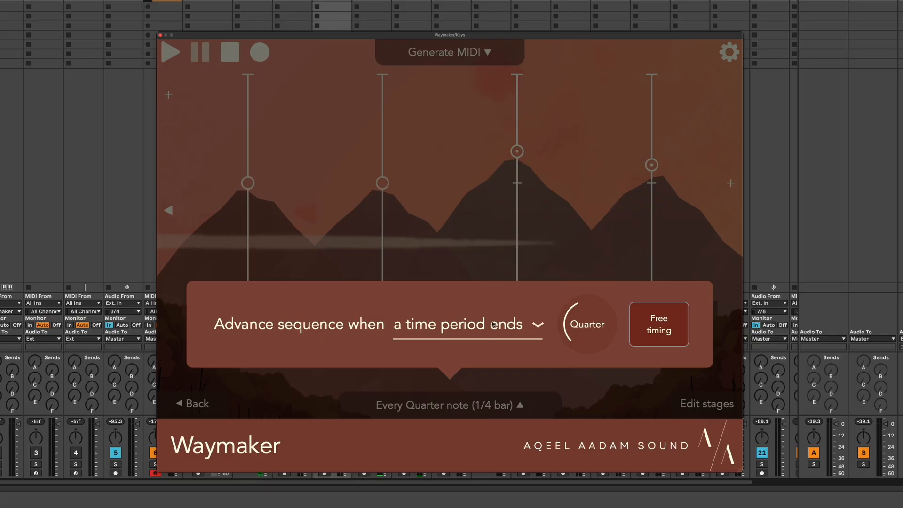
pyautogui.click(493, 320)
pyautogui.click(467, 280)
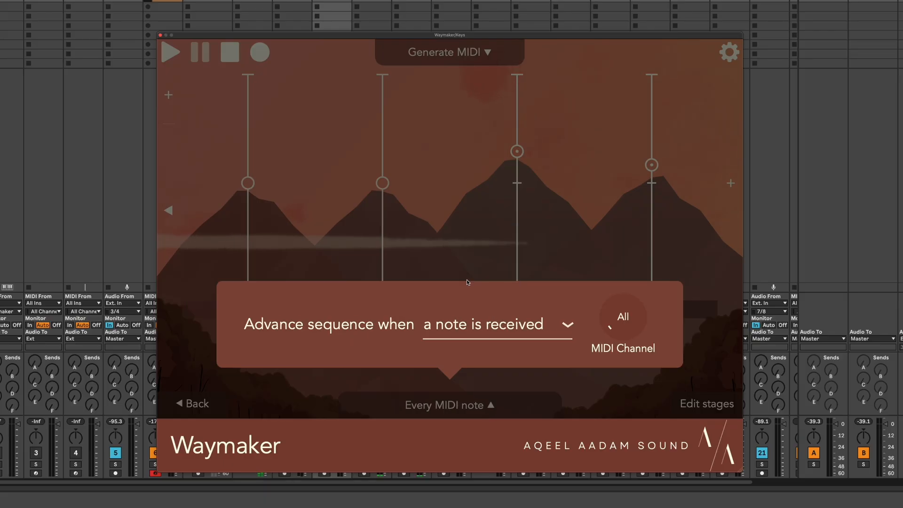
pyautogui.click(451, 203)
# Review the Probability and Beat modules in the chain, and play the Step sequence briefly
pyautogui.click(168, 210)
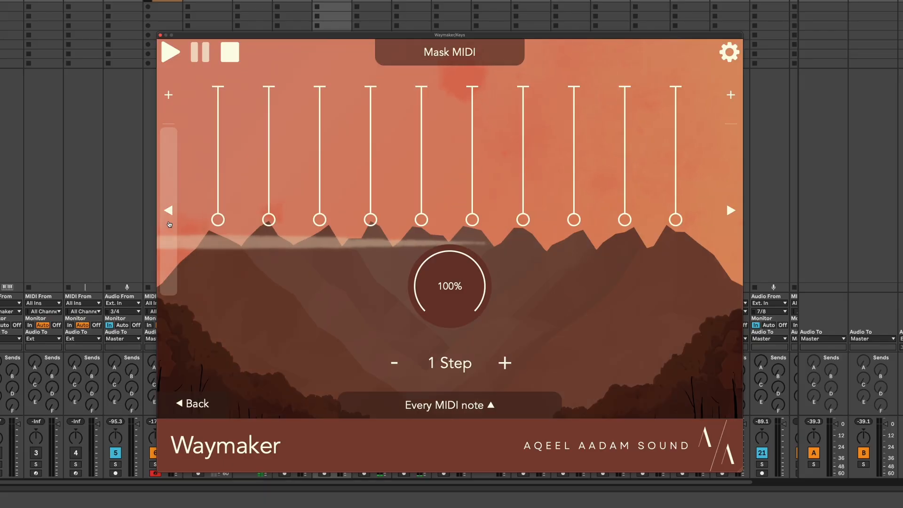
pyautogui.click(168, 211)
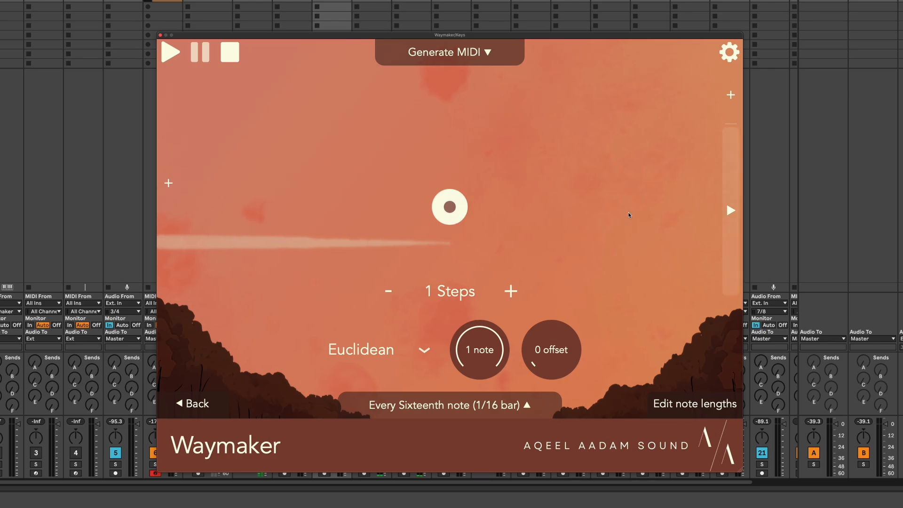
pyautogui.click(731, 210)
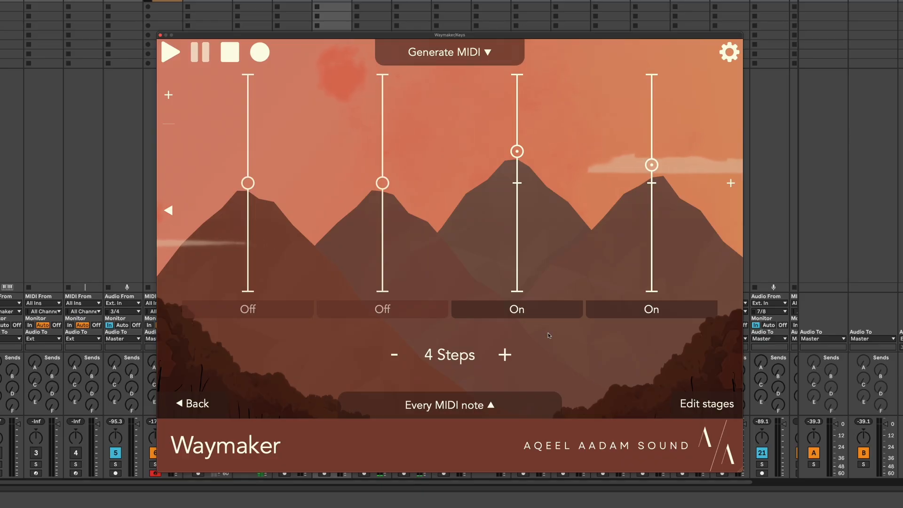
pyautogui.press('space')
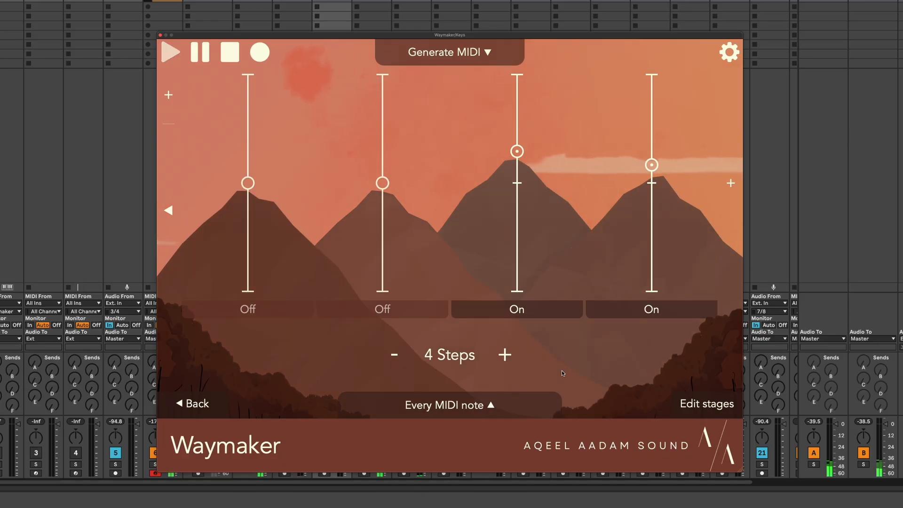
pyautogui.press('space')
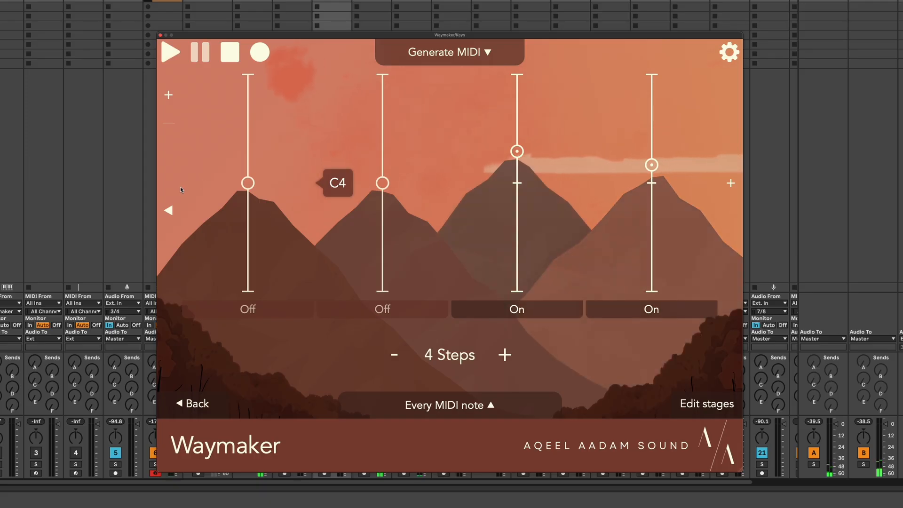
# Lower the Probability module's chance to 40% and listen to the resulting Step sequence
pyautogui.click(168, 211)
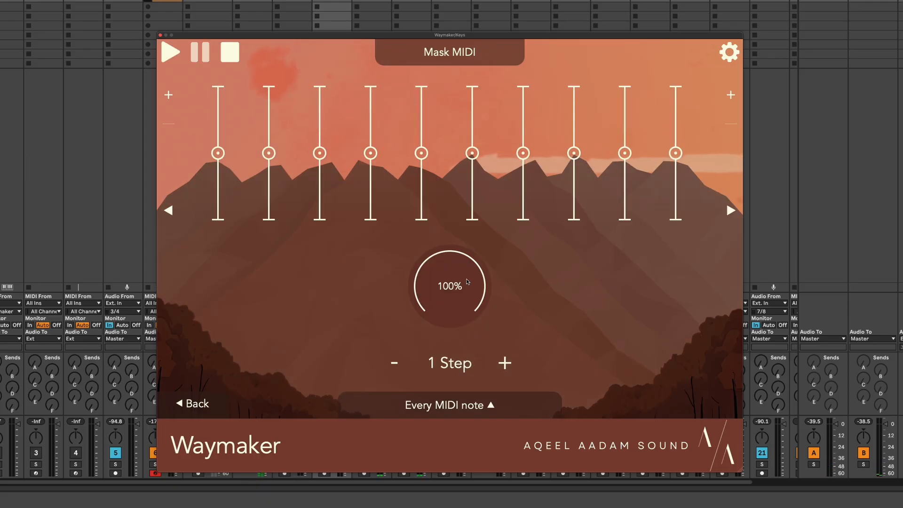
pyautogui.moveTo(468, 281); pyautogui.dragTo(451, 311)
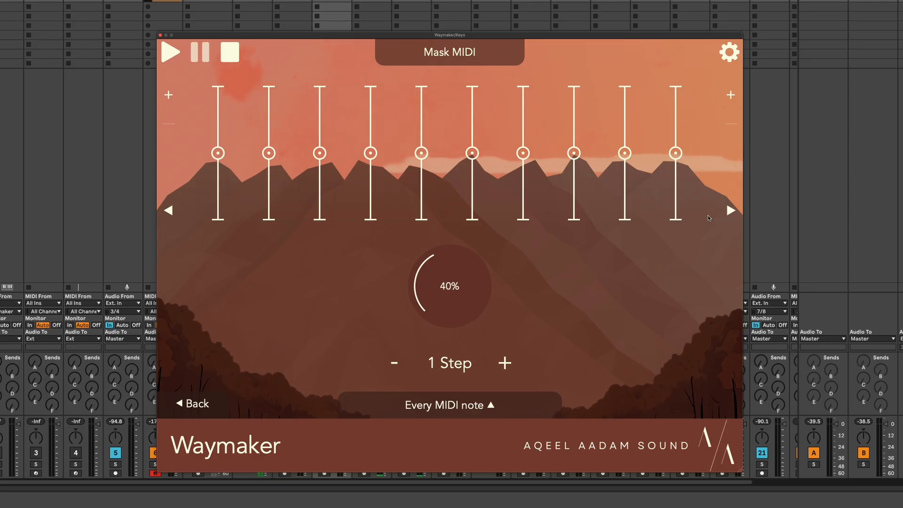
pyautogui.click(730, 211)
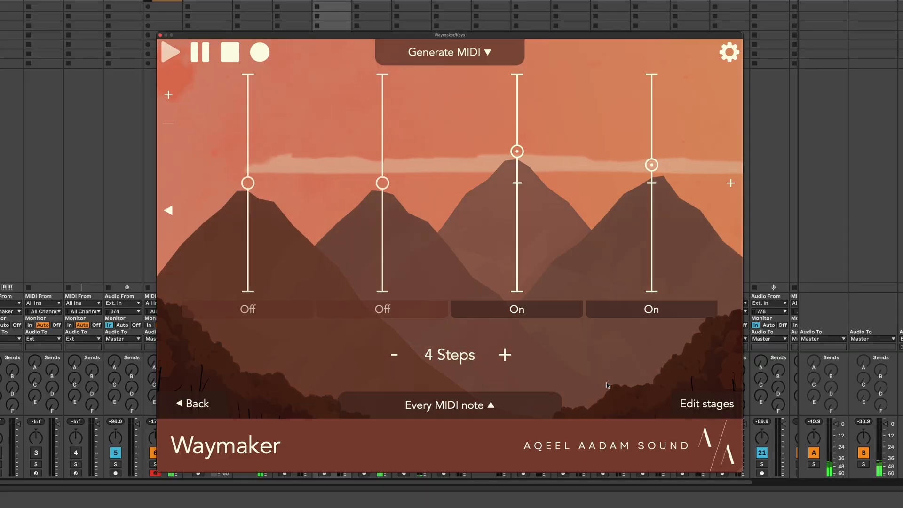
pyautogui.press('space')
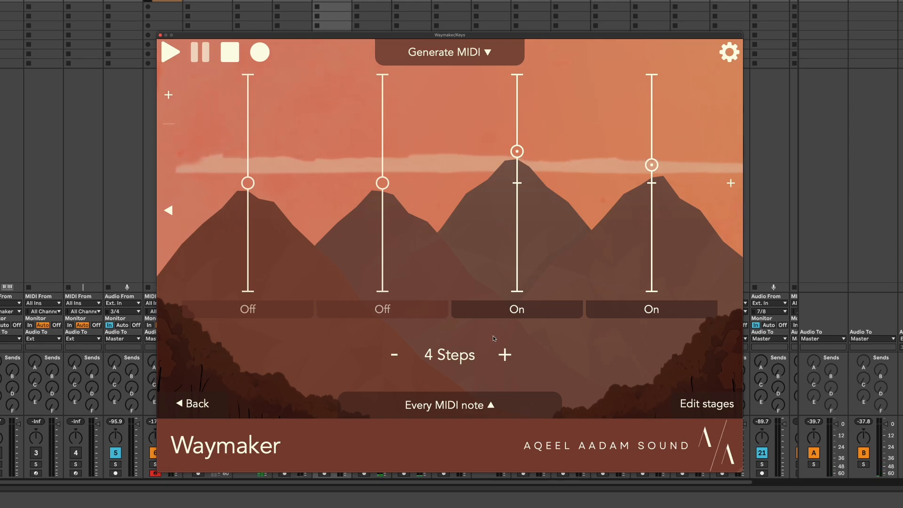
# Extend the Step sequencer to 7 steps
pyautogui.click(505, 354)
pyautogui.click(504, 354)
pyautogui.click(504, 354)
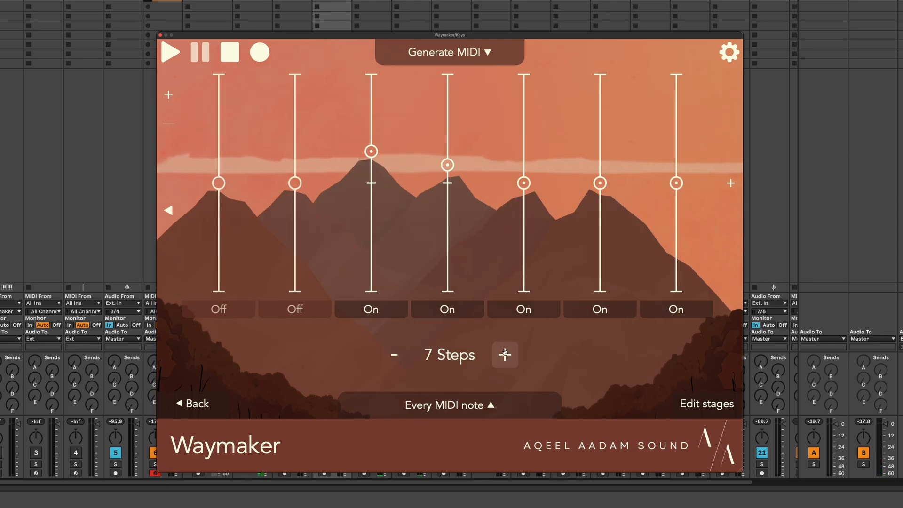
# Extend the Step sequencer to 8 steps and turn off steps 5 through 8
pyautogui.click(505, 354)
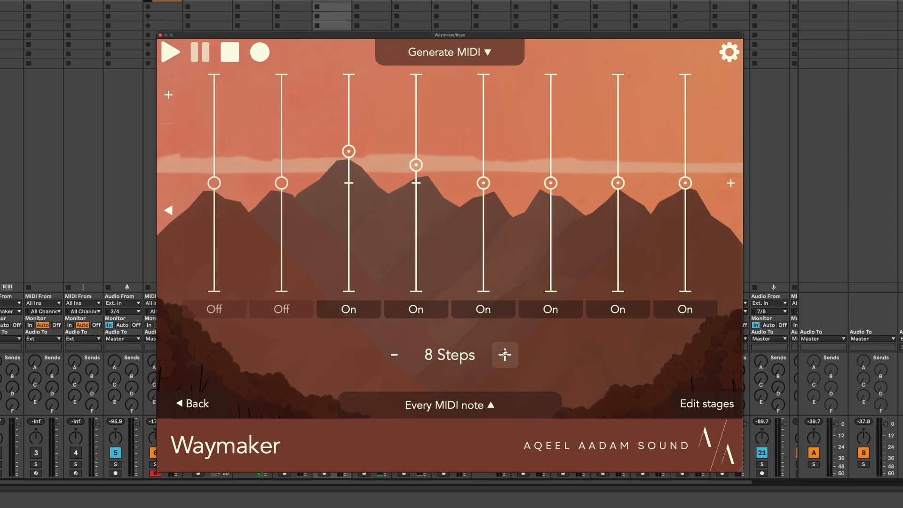
pyautogui.click(498, 311)
pyautogui.click(551, 310)
pyautogui.click(617, 311)
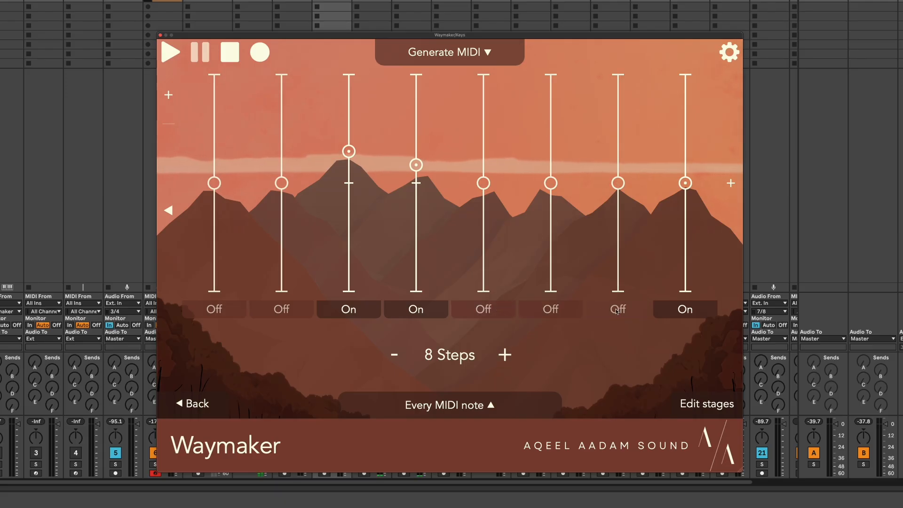
pyautogui.click(683, 311)
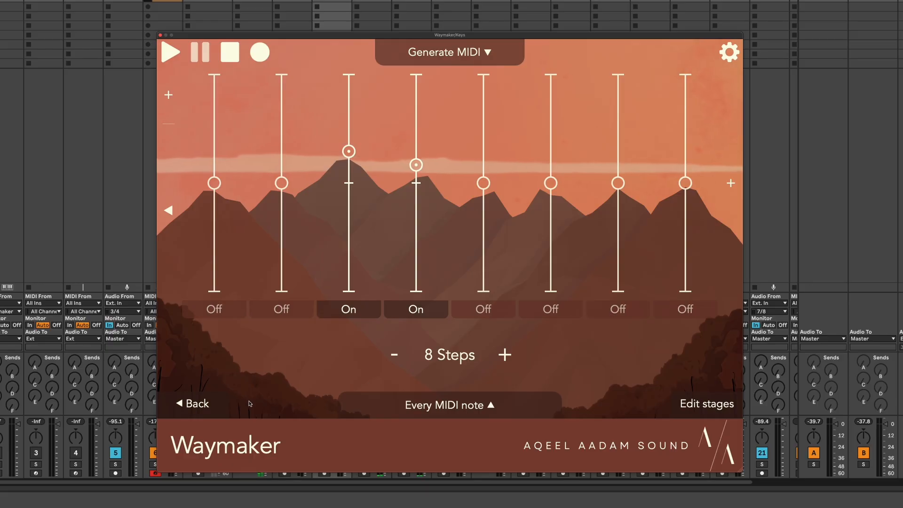
# Leave stage editing, enable Sequence reset and set it to 1 bar
pyautogui.click(188, 406)
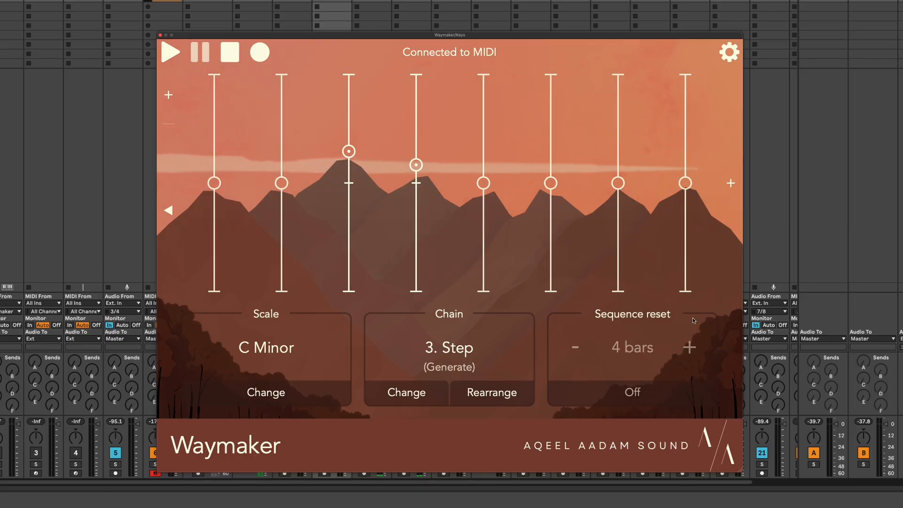
pyautogui.click(655, 404)
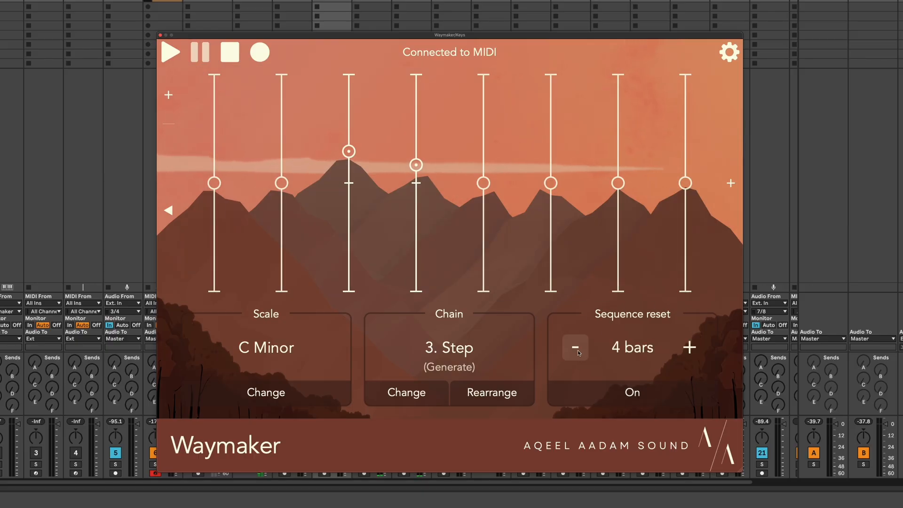
pyautogui.click(578, 352)
pyautogui.click(577, 352)
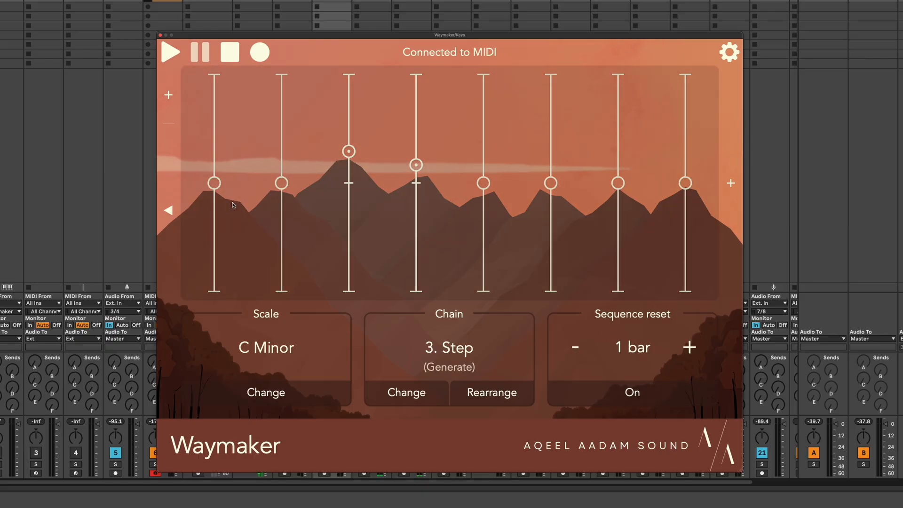
# Review the Probability and Beat modules, return to the Step sequencer and play the chain to hear the reset
pyautogui.click(173, 223)
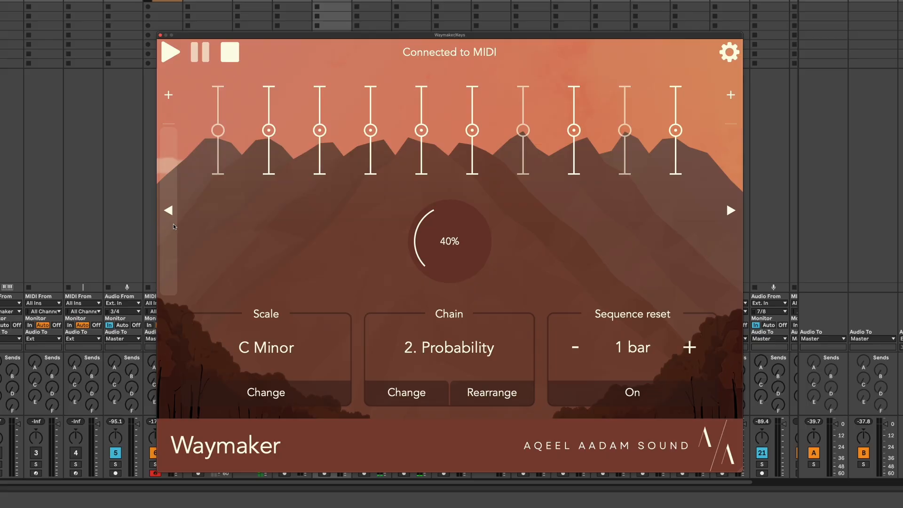
pyautogui.click(174, 226)
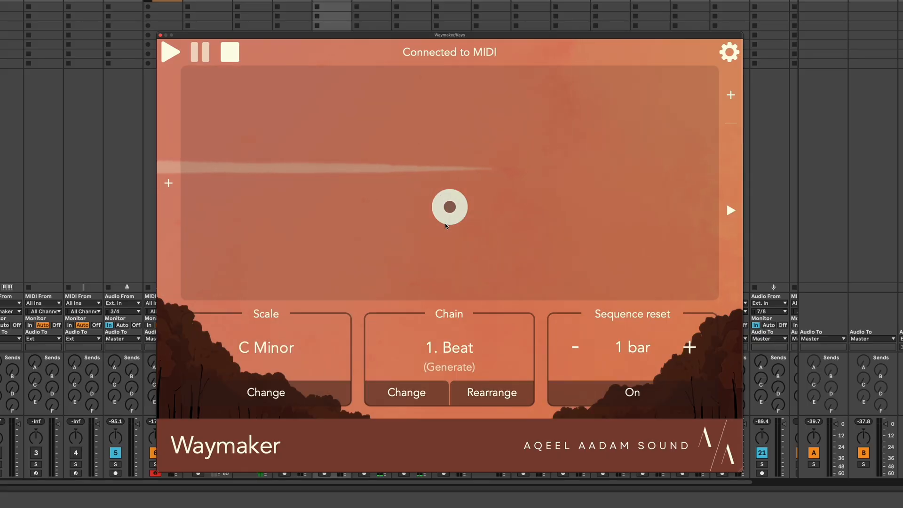
pyautogui.click(731, 210)
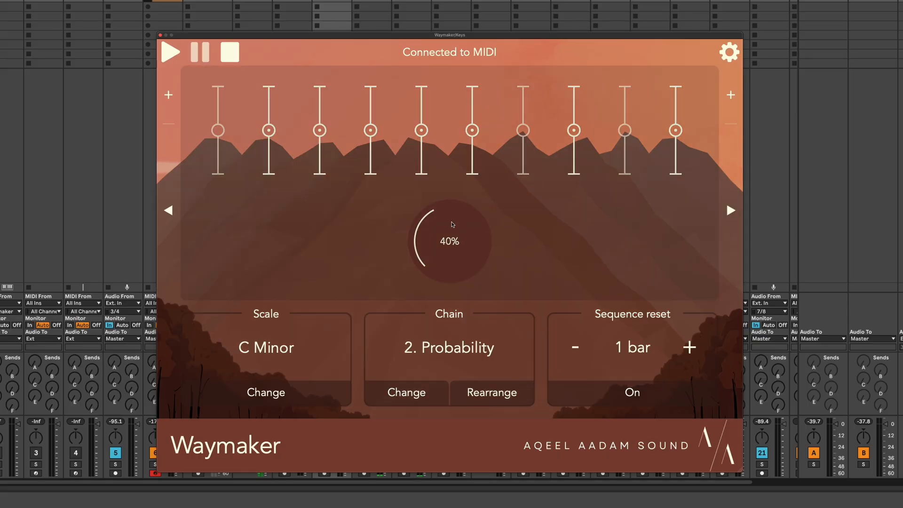
pyautogui.click(731, 210)
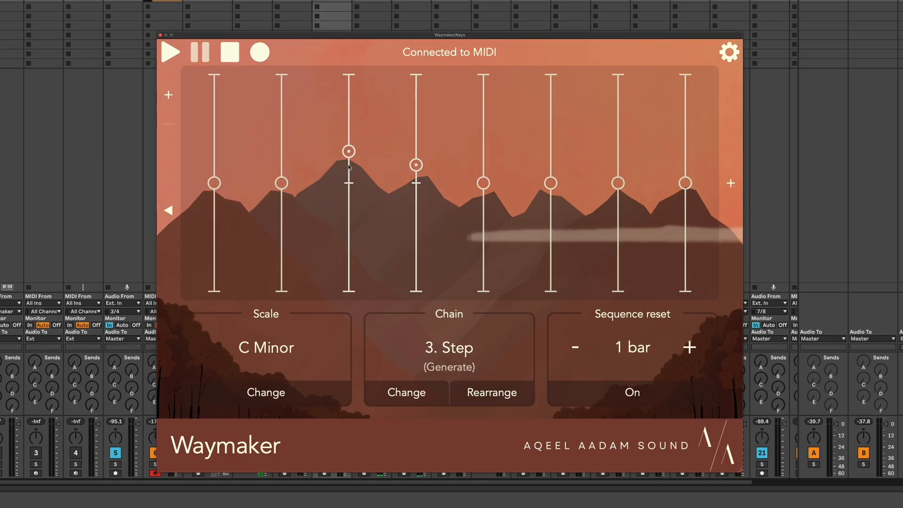
pyautogui.press('space')
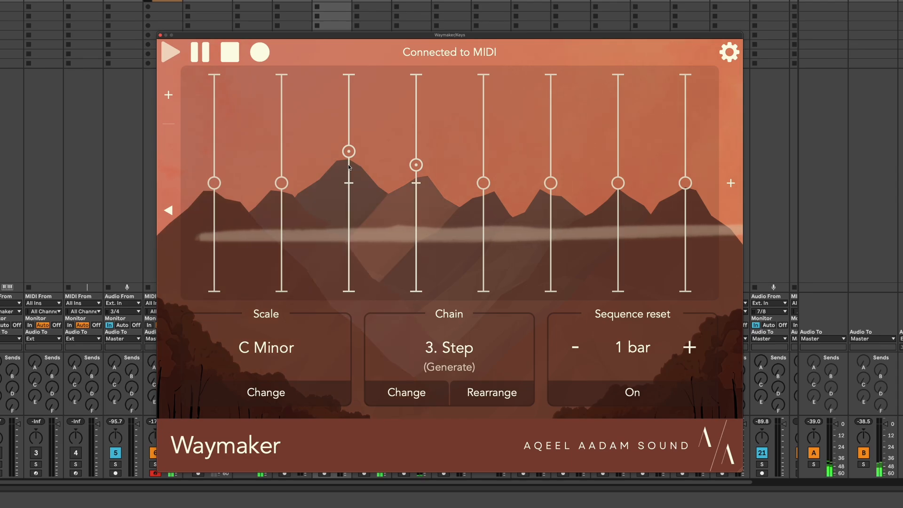
pyautogui.press('space')
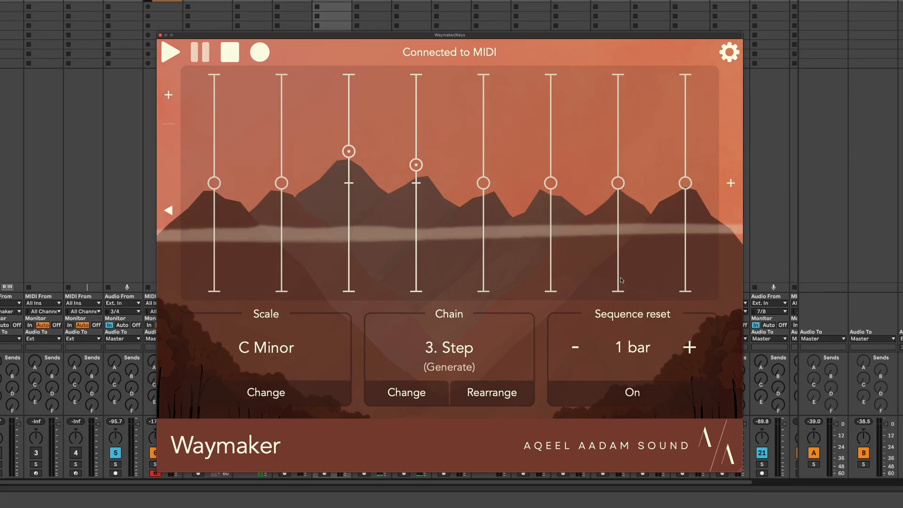
# Add a second Step sequencer at the end of the chain and set it to generate MIDI with incoming notes allowed
pyautogui.click(734, 173)
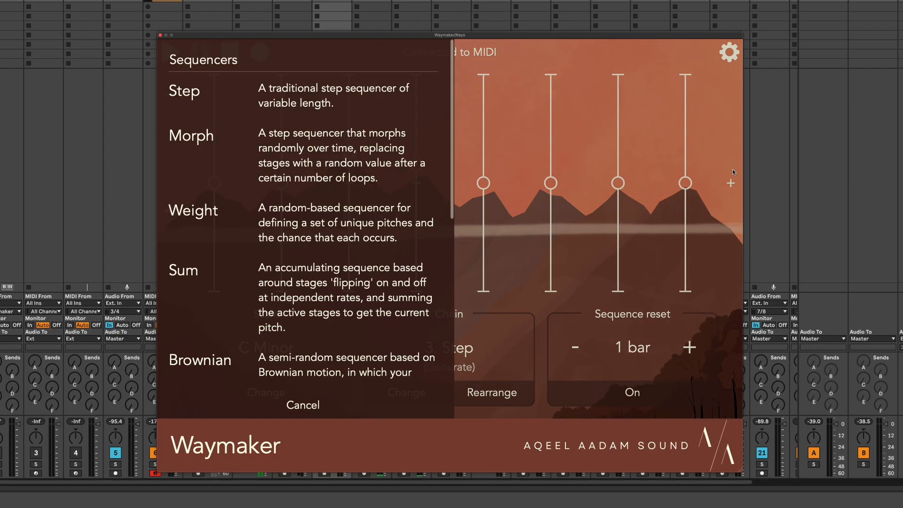
pyautogui.click(386, 112)
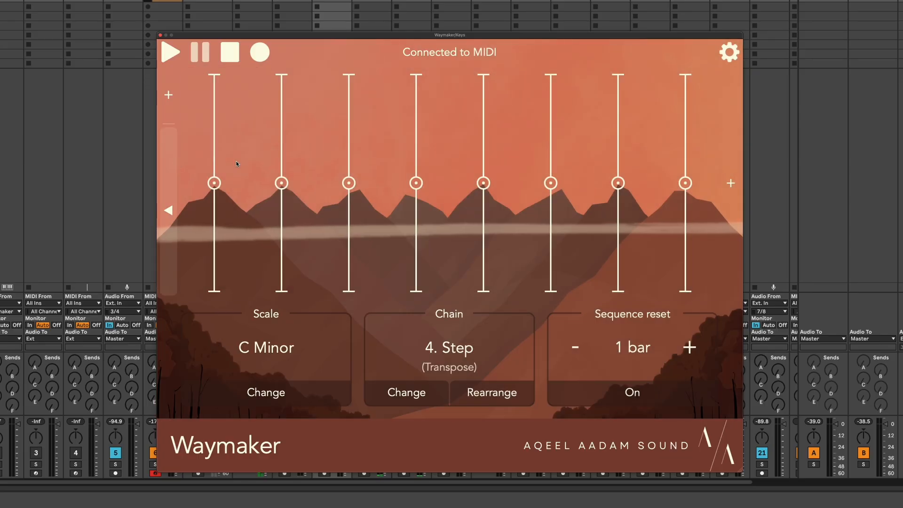
pyautogui.click(360, 156)
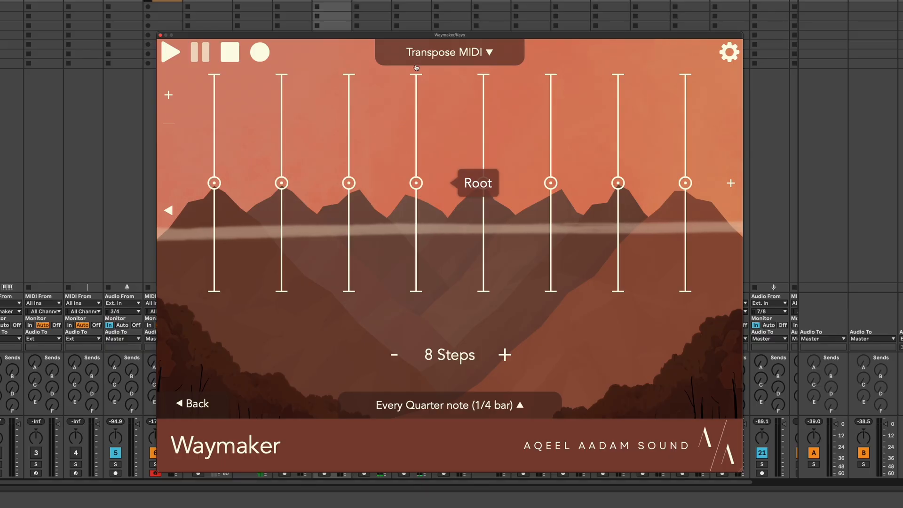
pyautogui.click(441, 54)
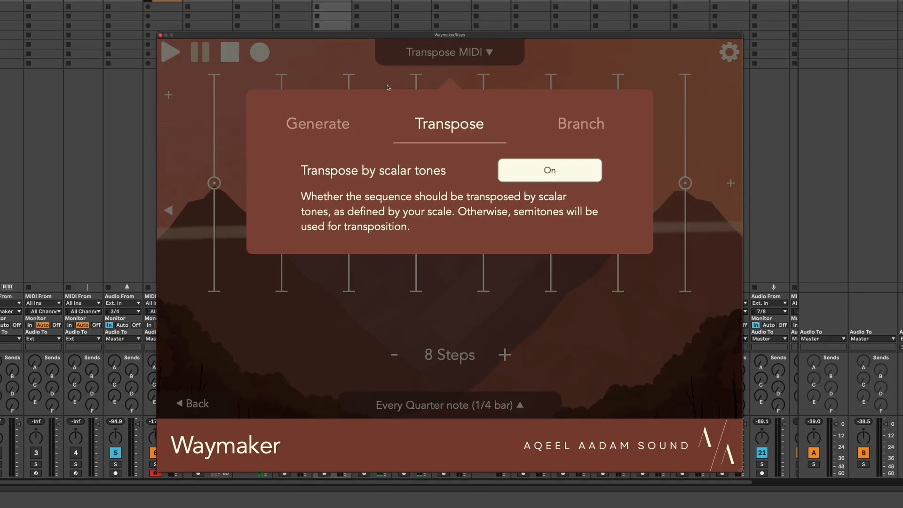
pyautogui.click(297, 131)
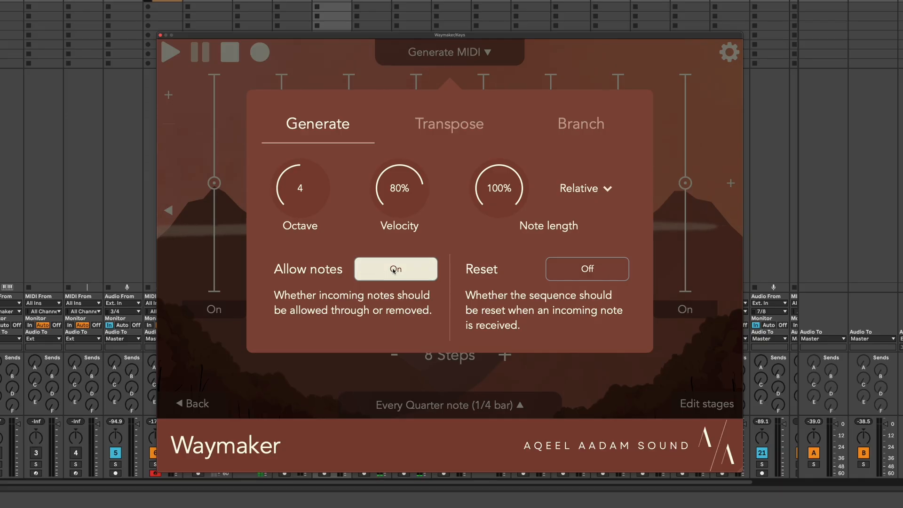
pyautogui.click(328, 49)
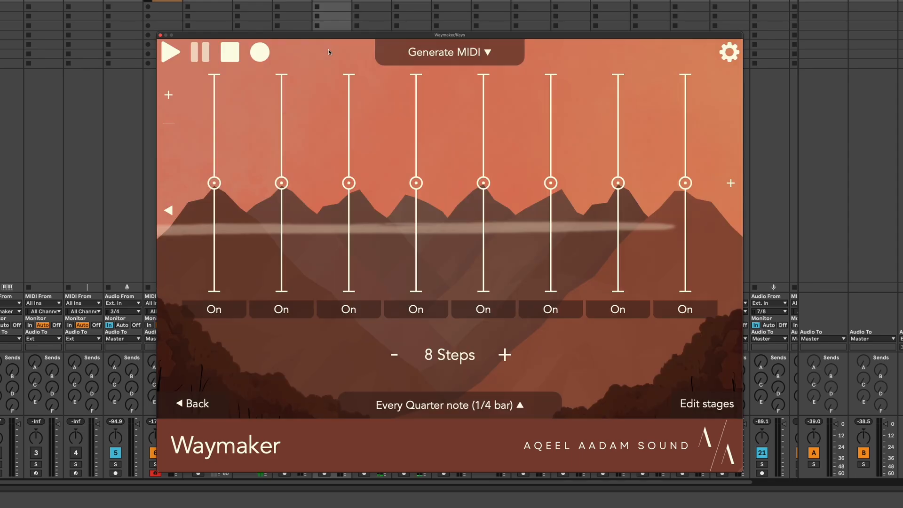
# Turn off steps 2 through 8 of the new Step sequencer, keeping only the first step on
pyautogui.click(284, 310)
pyautogui.click(349, 310)
pyautogui.click(433, 312)
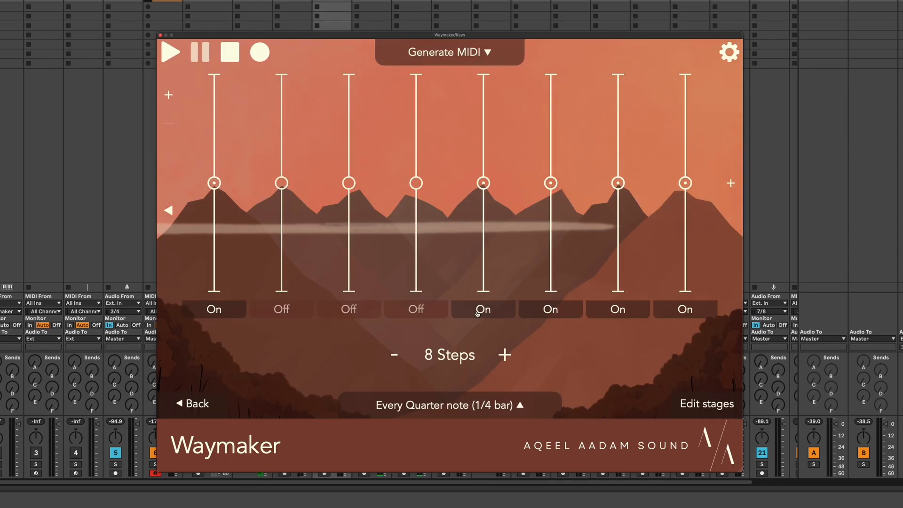
pyautogui.click(484, 311)
pyautogui.click(551, 311)
pyautogui.click(619, 311)
pyautogui.click(673, 314)
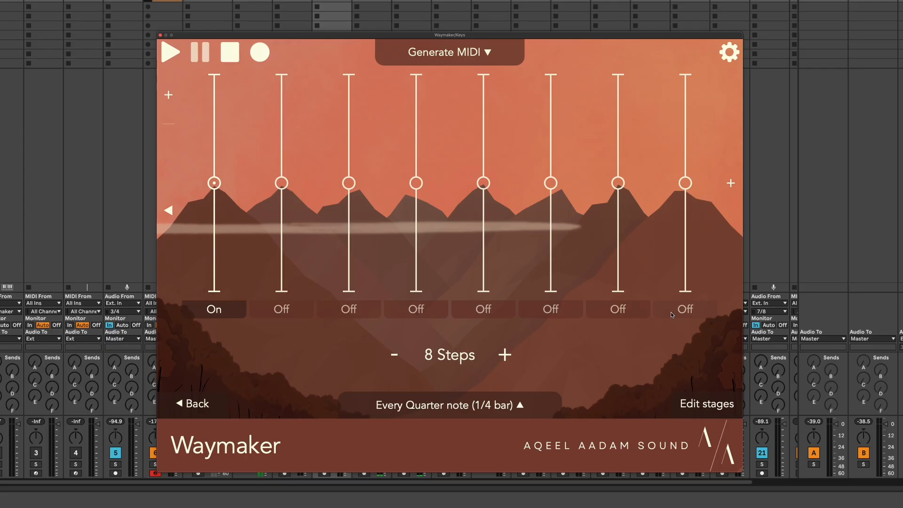
# Compare the note pitches of the second Step sequencer with those of the preceding Step sequencer
pyautogui.moveTo(231, 171)
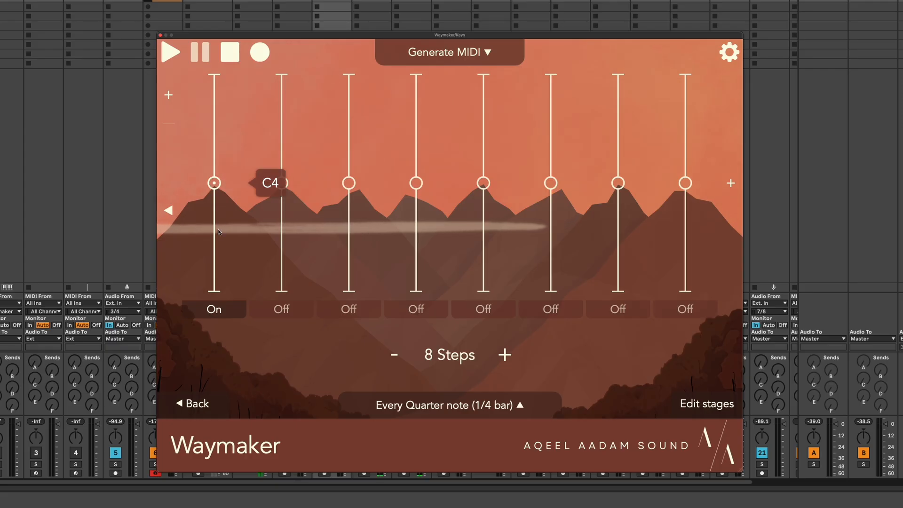
pyautogui.click(170, 209)
pyautogui.moveTo(220, 201)
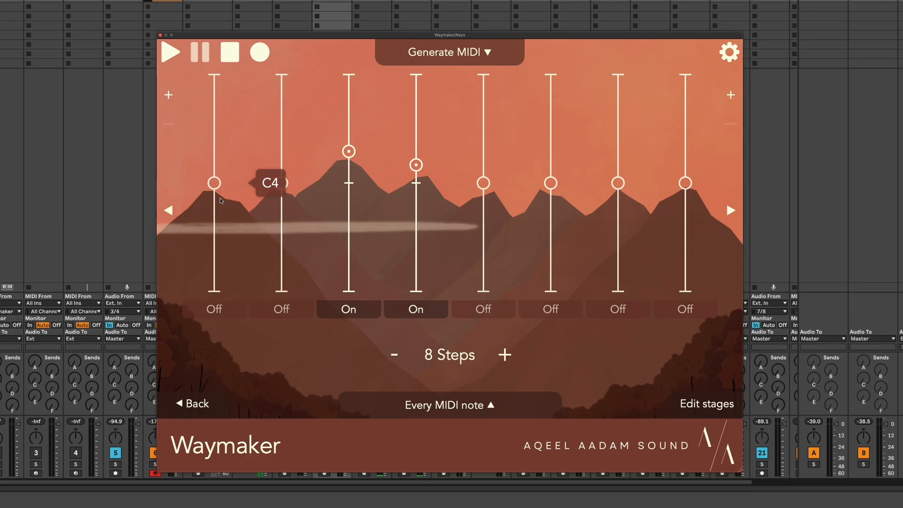
pyautogui.moveTo(341, 141)
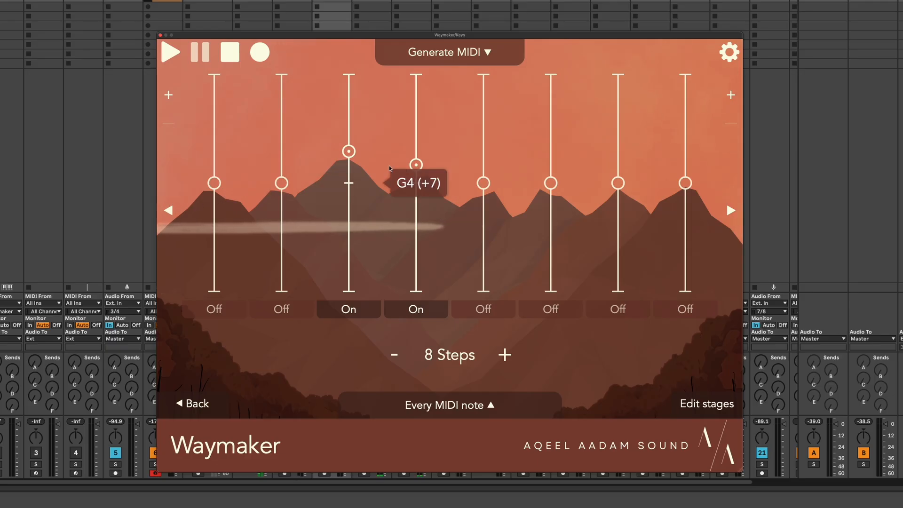
pyautogui.moveTo(424, 172)
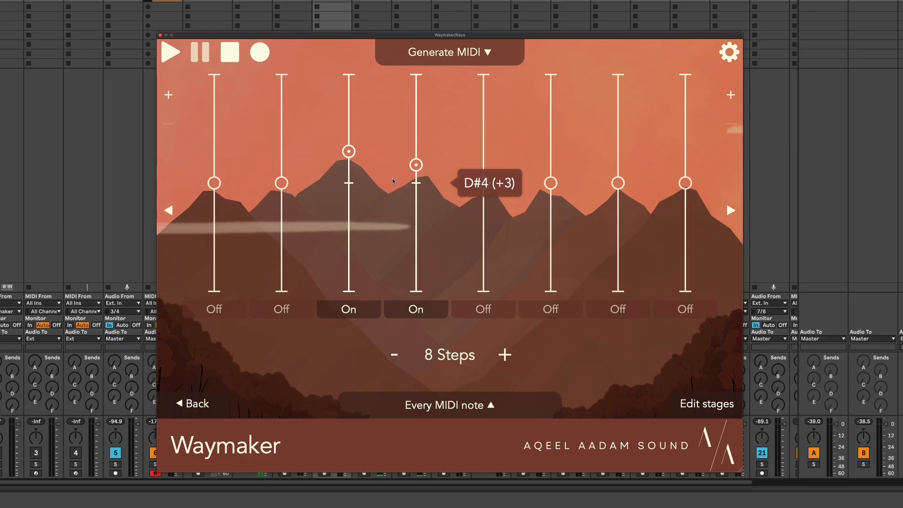
pyautogui.moveTo(714, 193)
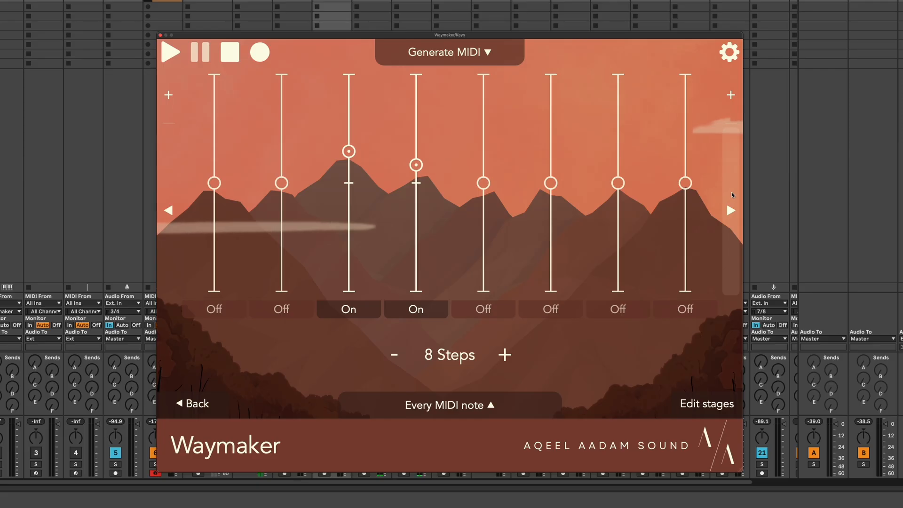
pyautogui.click(732, 198)
# Play the chain to hear both Step sequencers together, check the first step's pitch, and stop playback
pyautogui.press('space')
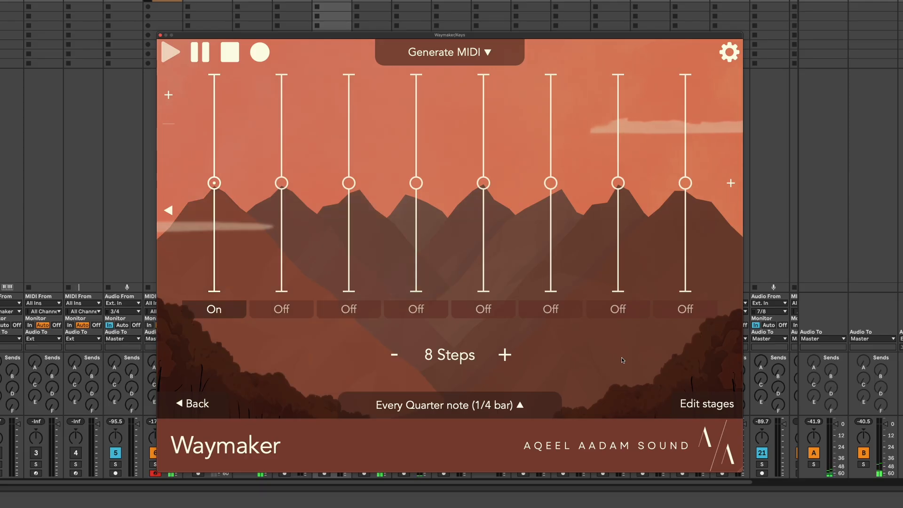
pyautogui.moveTo(246, 155)
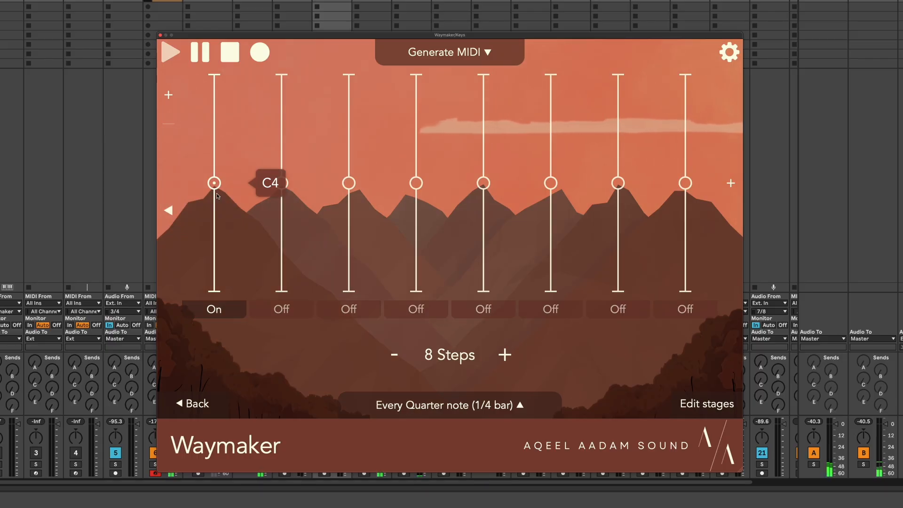
pyautogui.press('space')
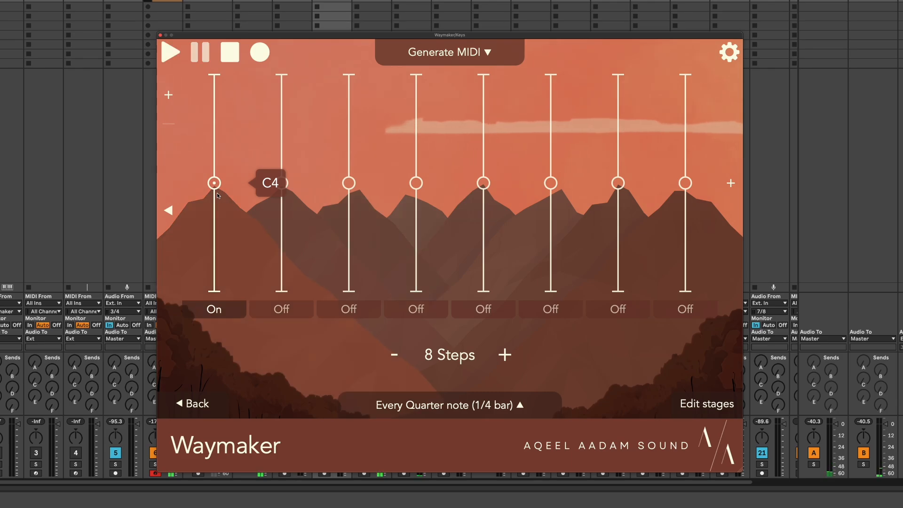
# Insert a Weight sequencer between the two Step sequencers and set it to transpose MIDI
pyautogui.click(170, 106)
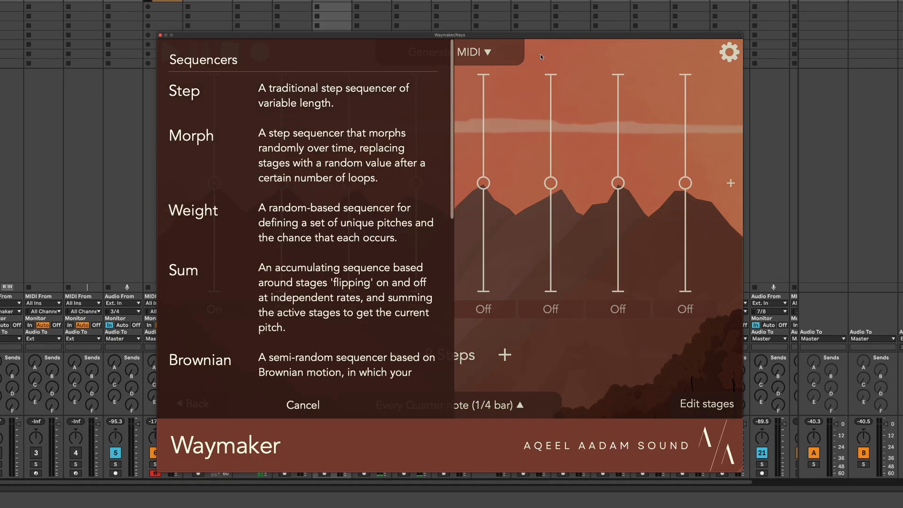
pyautogui.click(211, 118)
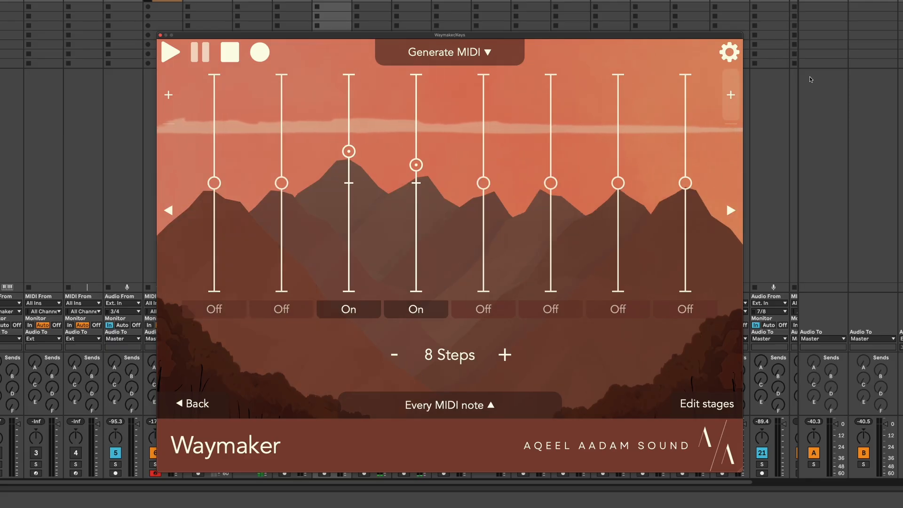
pyautogui.click(733, 96)
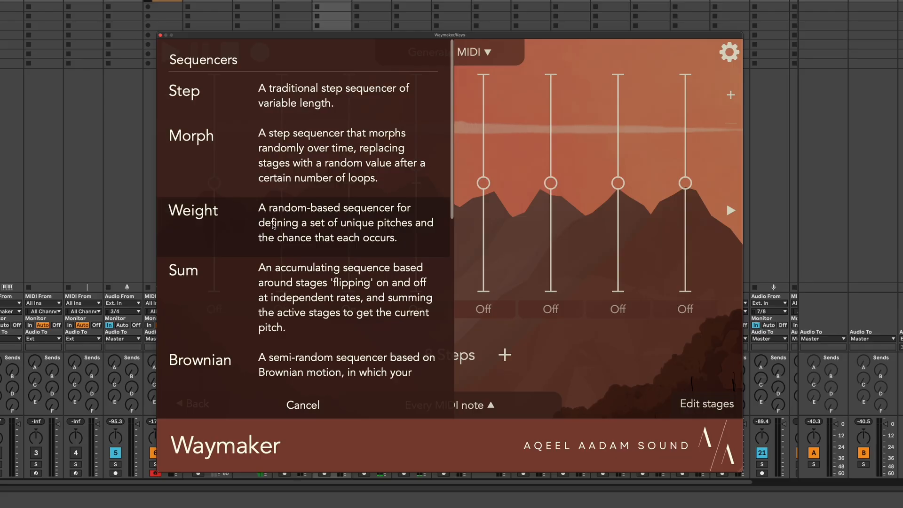
pyautogui.click(272, 226)
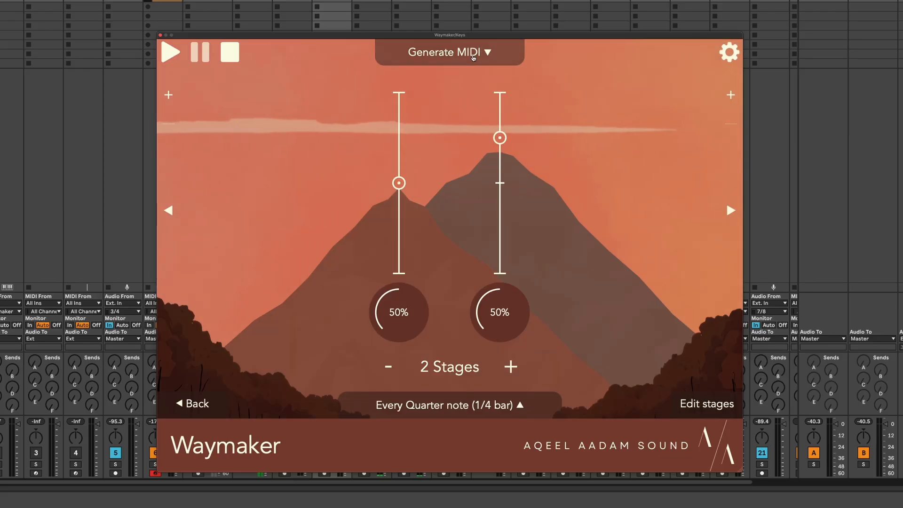
pyautogui.click(473, 53)
pyautogui.click(522, 123)
pyautogui.click(572, 69)
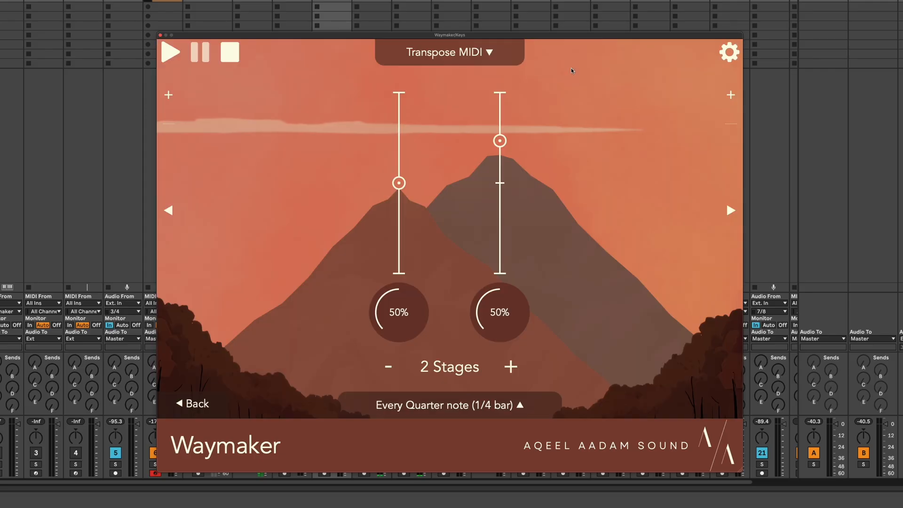
# Review the Step sequencers before and after the Weight module in the chain
pyautogui.click(175, 208)
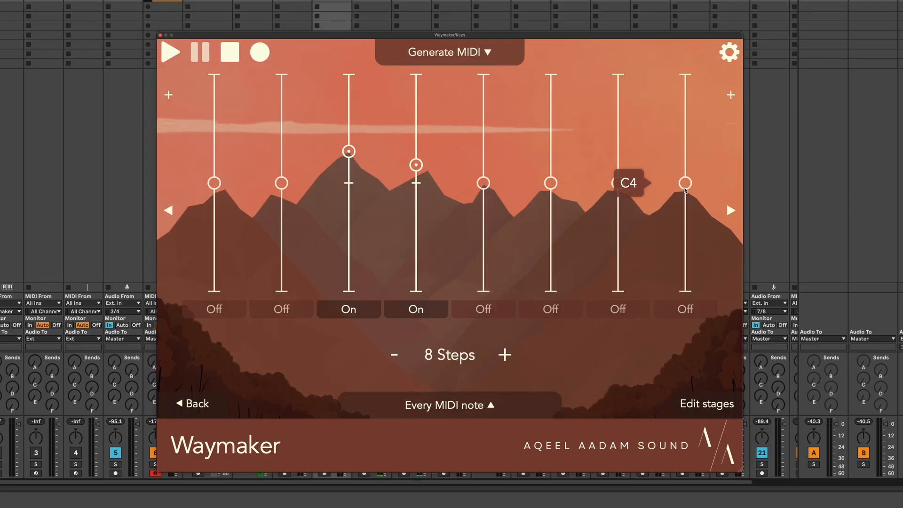
pyautogui.click(738, 191)
pyautogui.click(737, 191)
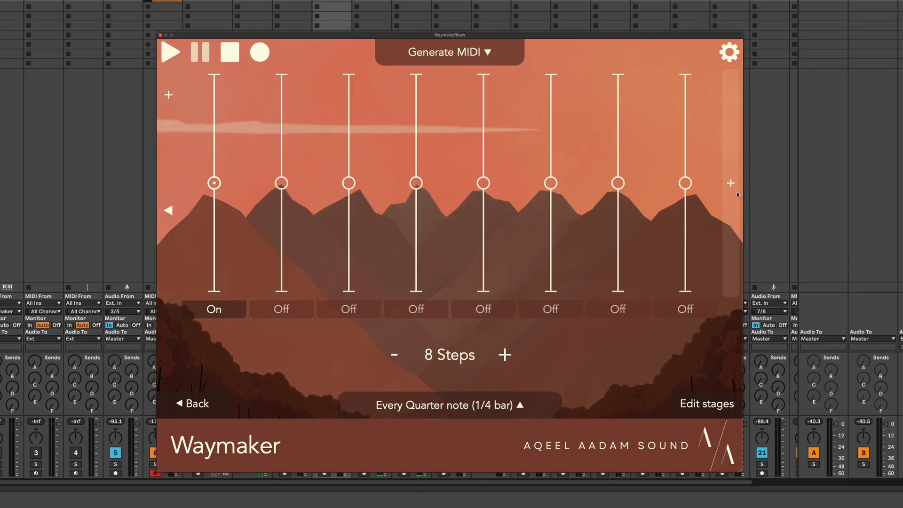
# Set the Weight module's second stage to transpose up a fifth with a 30% weight, and play the chain briefly
pyautogui.click(169, 210)
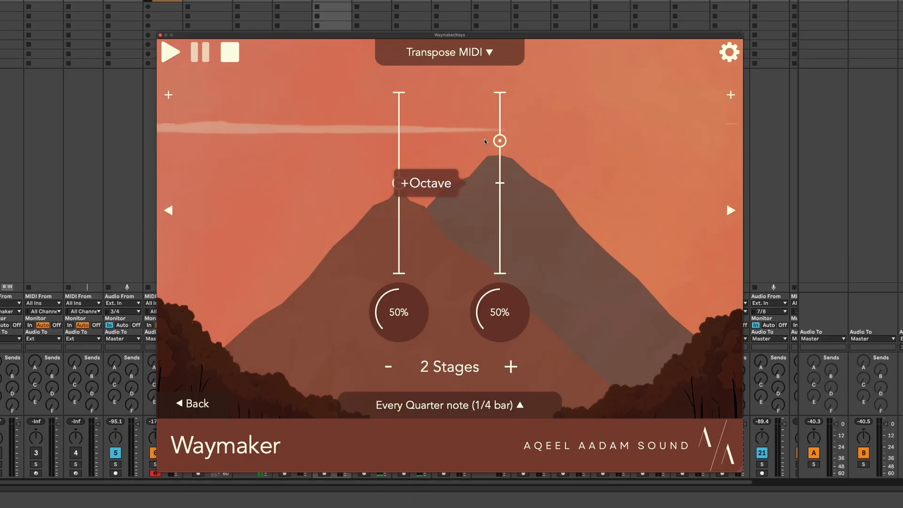
pyautogui.moveTo(510, 140); pyautogui.dragTo(509, 159)
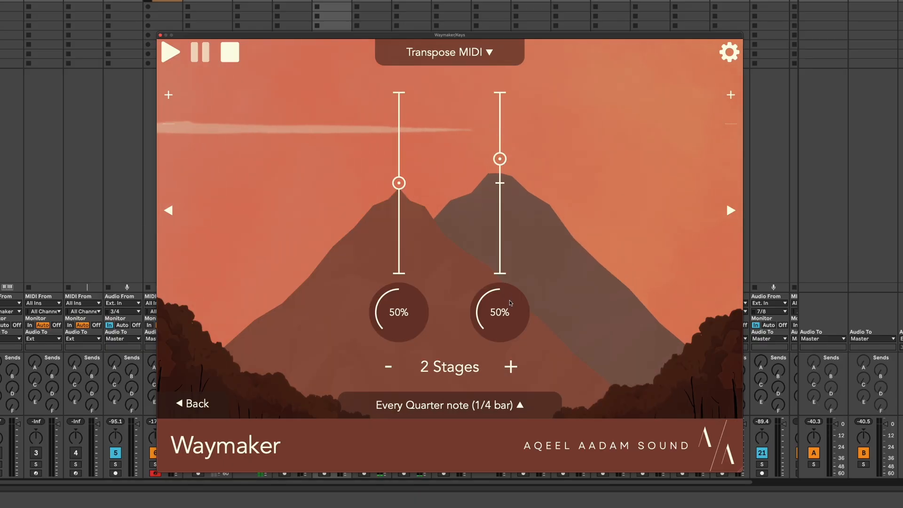
pyautogui.moveTo(511, 308); pyautogui.dragTo(506, 334)
pyautogui.moveTo(505, 337); pyautogui.dragTo(505, 339)
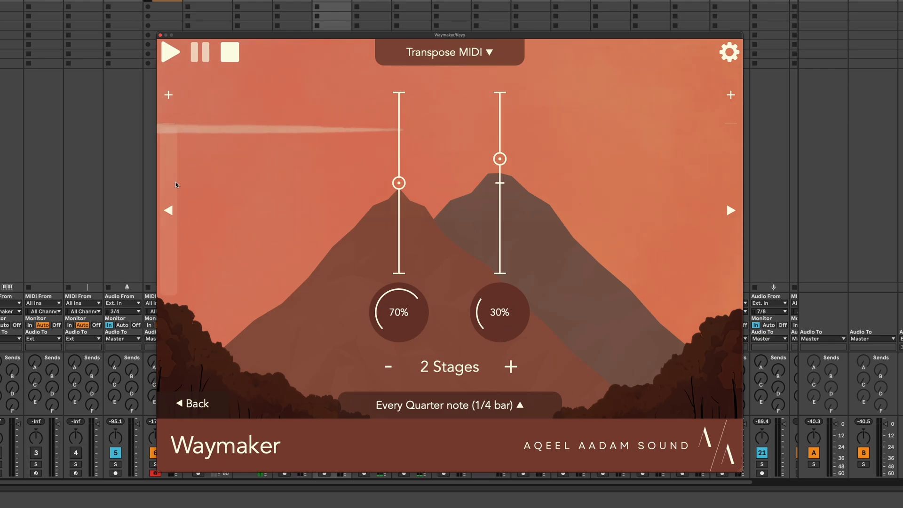
pyautogui.press('space')
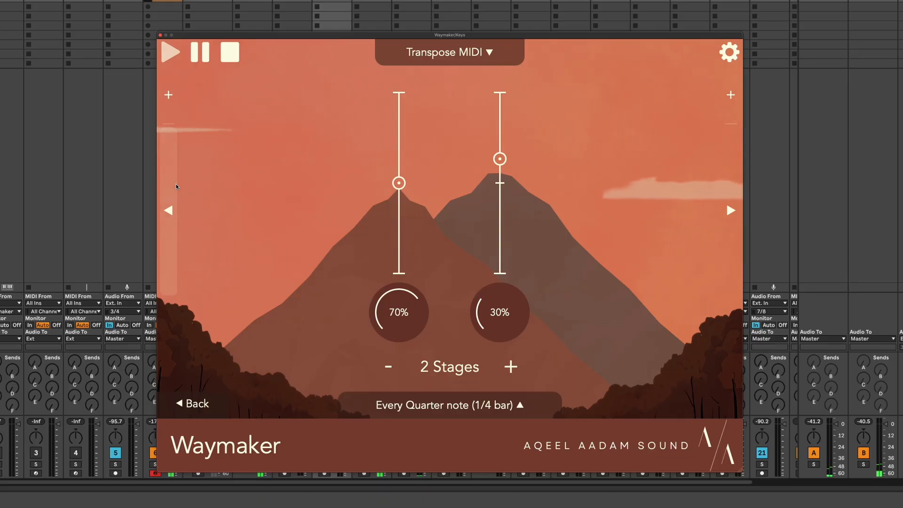
pyautogui.press('space')
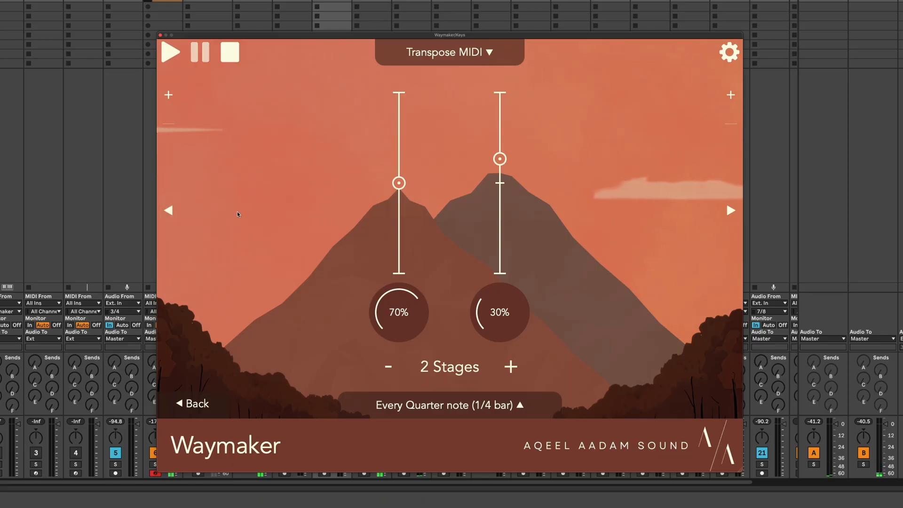
# Set the Weight module to advance its sequence when a note is received
pyautogui.click(390, 407)
pyautogui.click(424, 326)
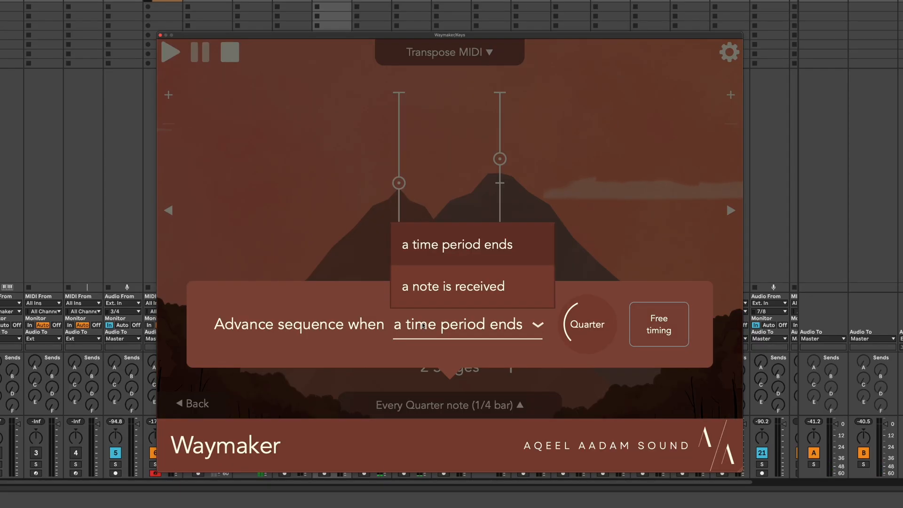
pyautogui.click(450, 288)
pyautogui.click(241, 173)
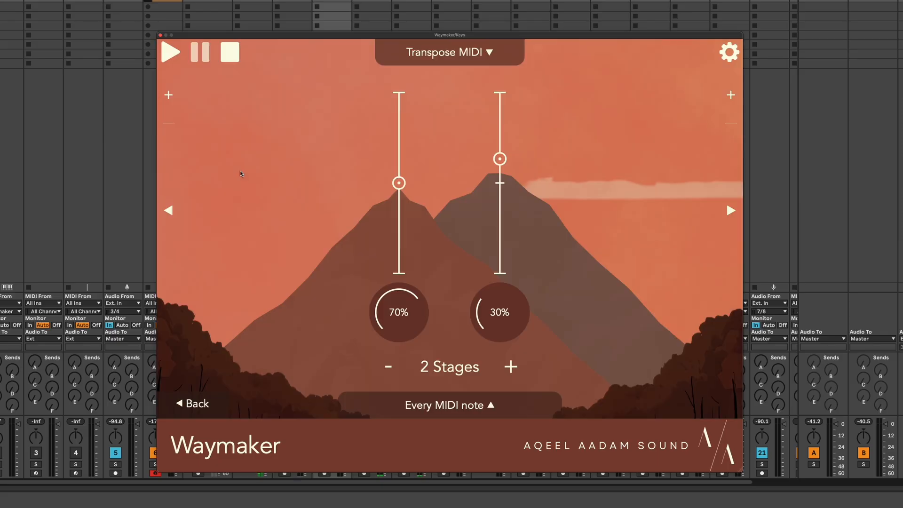
# Play the chain, set the Weight module's second stage to 38% during playback, and stop playback
pyautogui.press('space')
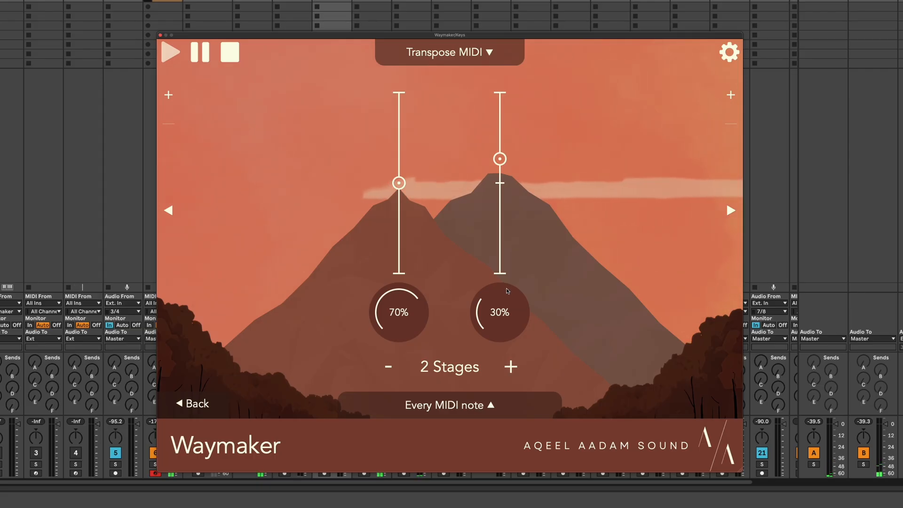
pyautogui.moveTo(505, 312); pyautogui.dragTo(547, 337)
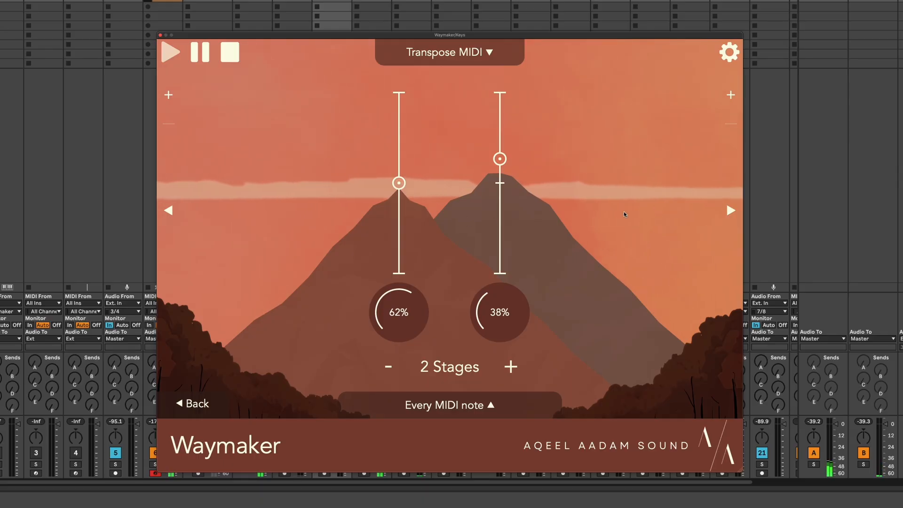
pyautogui.press('space')
# Compare the transposition of the Weight module's second stage with the notes in the Step sequencers before and after it
pyautogui.moveTo(503, 189)
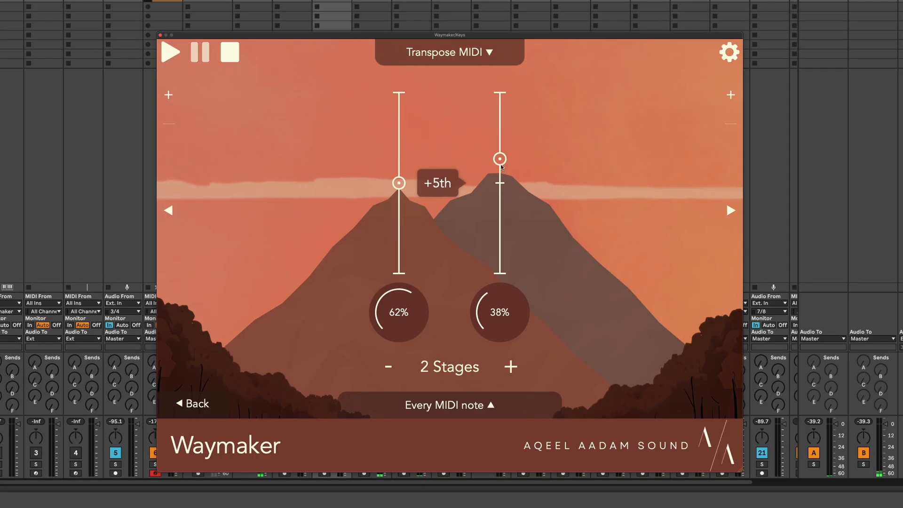
pyautogui.click(168, 210)
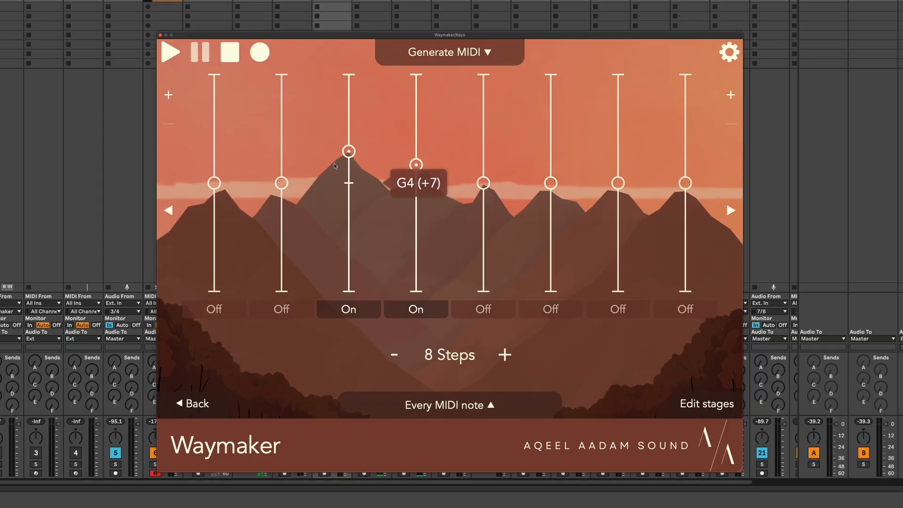
pyautogui.click(730, 210)
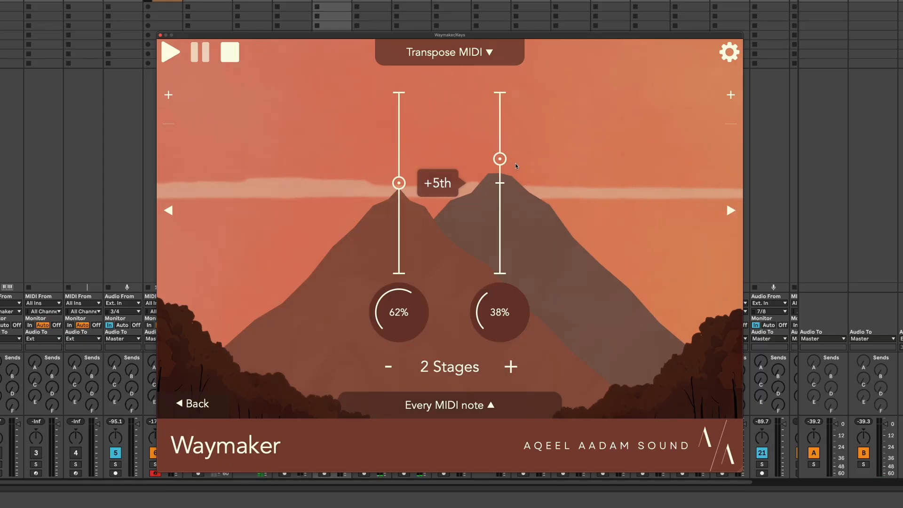
pyautogui.click(168, 210)
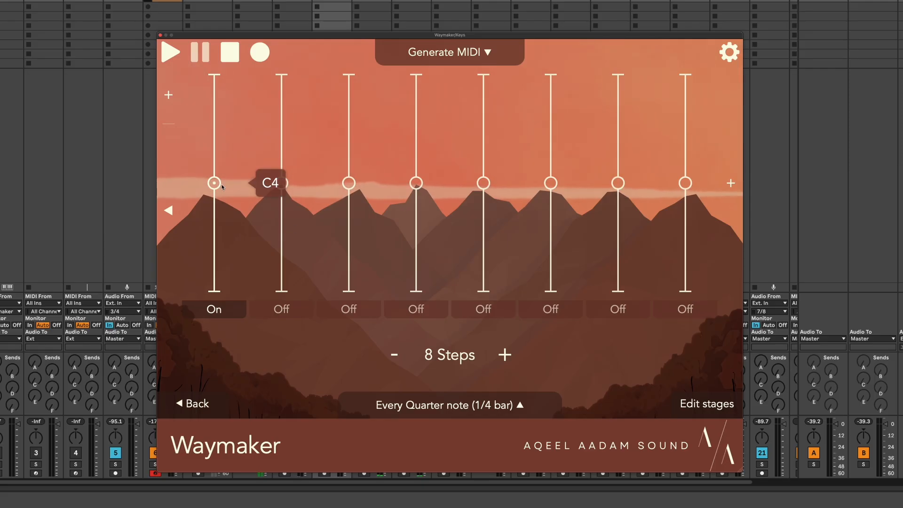
pyautogui.click(168, 210)
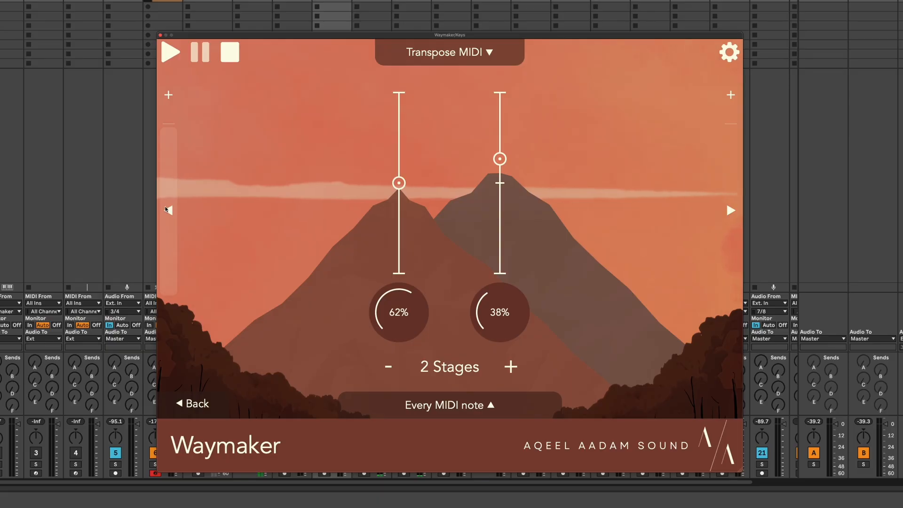
pyautogui.click(168, 210)
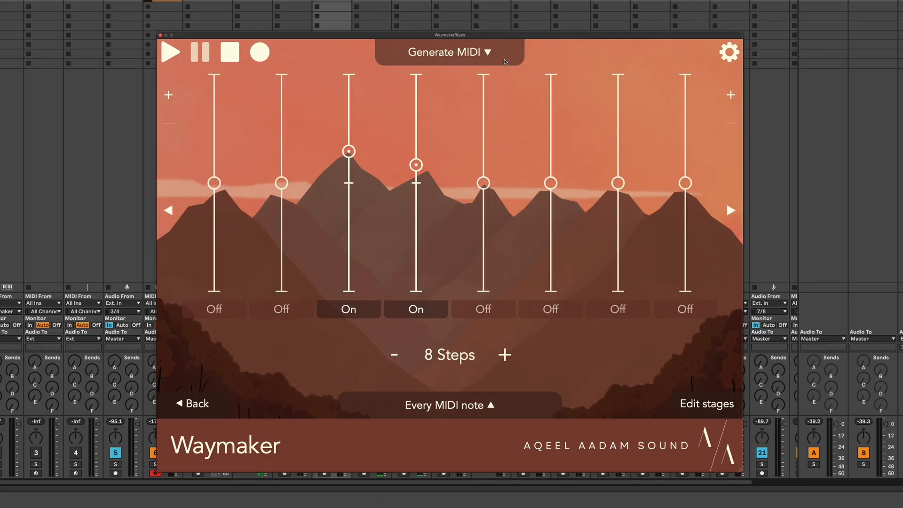
pyautogui.click(739, 172)
pyautogui.click(739, 172)
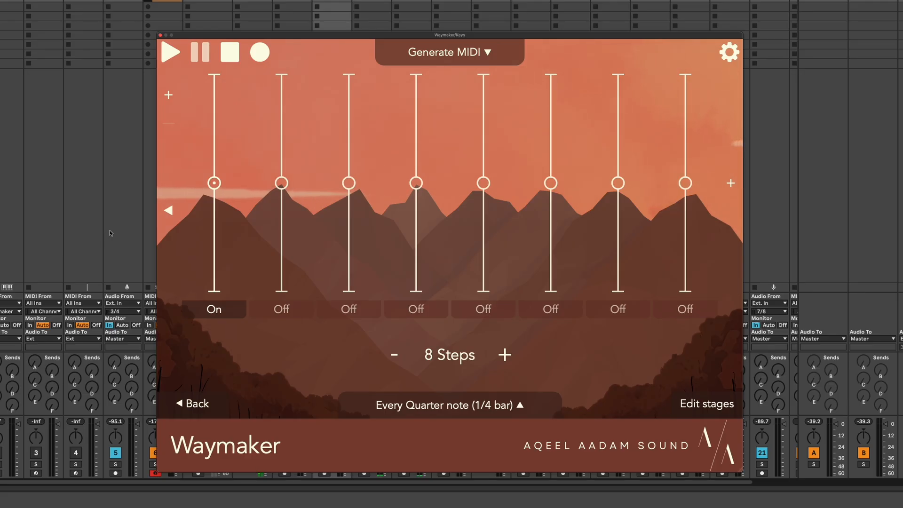
# Set the Beat module to 8 steps with a Euclidean pattern of 5 notes
pyautogui.click(167, 211)
pyautogui.click(167, 212)
pyautogui.click(167, 211)
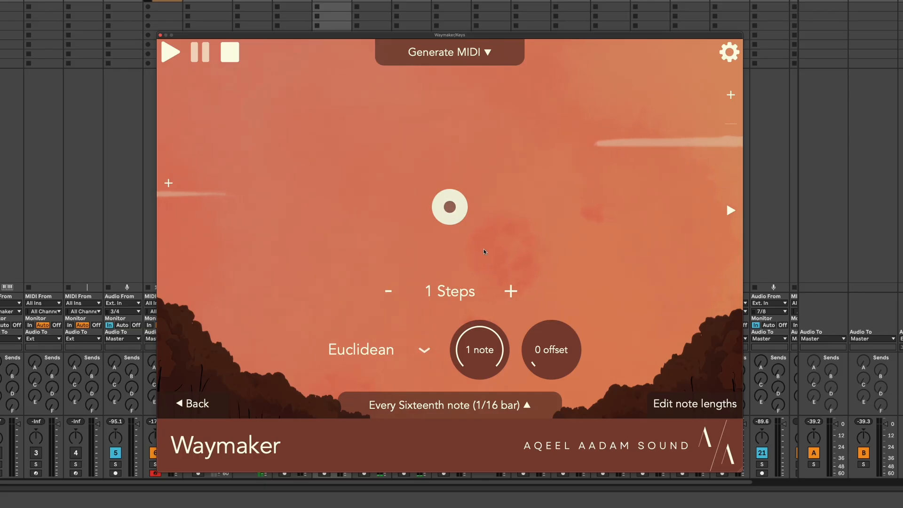
pyautogui.click(516, 292)
pyautogui.click(516, 293)
pyautogui.click(516, 293)
pyautogui.click(515, 292)
pyautogui.click(516, 293)
pyautogui.click(516, 293)
pyautogui.click(517, 293)
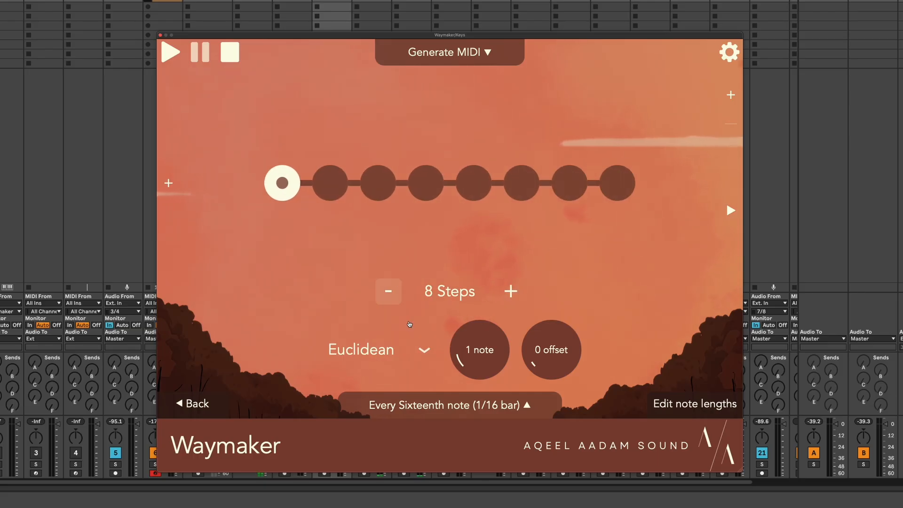
pyautogui.moveTo(496, 345); pyautogui.dragTo(501, 284)
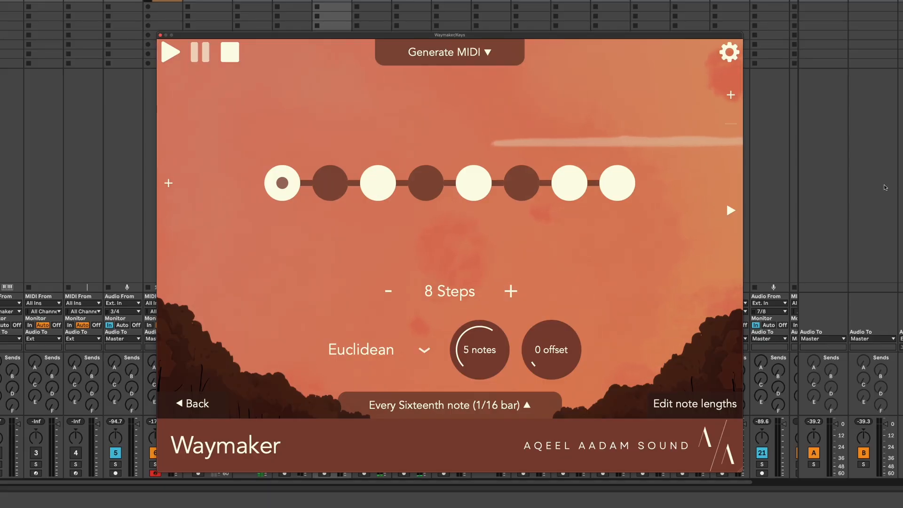
# Check the note pitches in the first Step sequencer and return to the Beat module
pyautogui.click(732, 221)
pyautogui.click(733, 221)
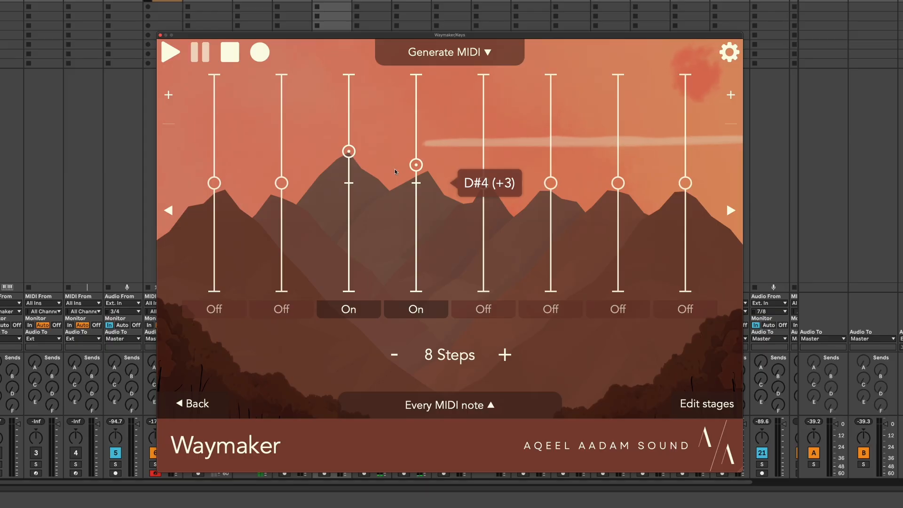
pyautogui.click(169, 205)
pyautogui.click(168, 205)
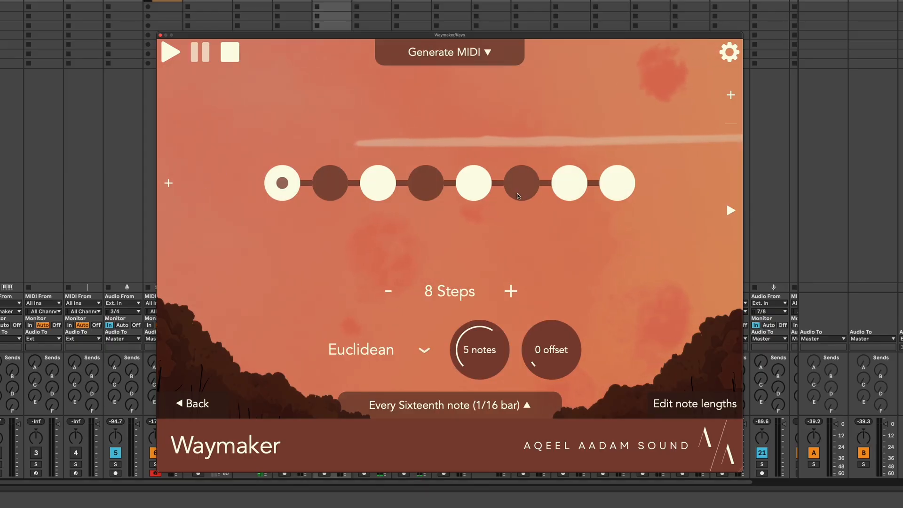
# Reduce the Beat module's pattern to 1 step
pyautogui.click(397, 290)
pyautogui.click(395, 290)
pyautogui.click(395, 289)
pyautogui.click(395, 290)
pyautogui.click(395, 289)
pyautogui.click(394, 290)
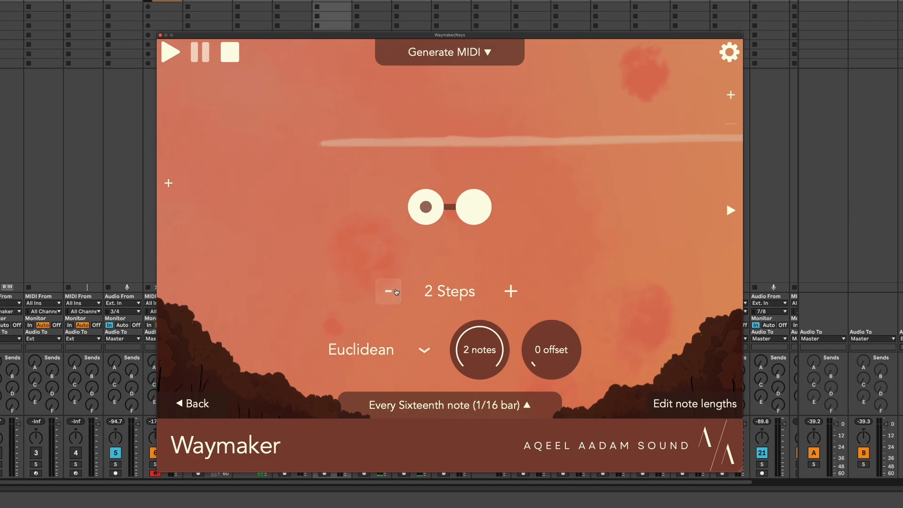
pyautogui.click(393, 290)
# Review the chain from the Probability module through both Step sequencers and the Weight module between them
pyautogui.click(731, 210)
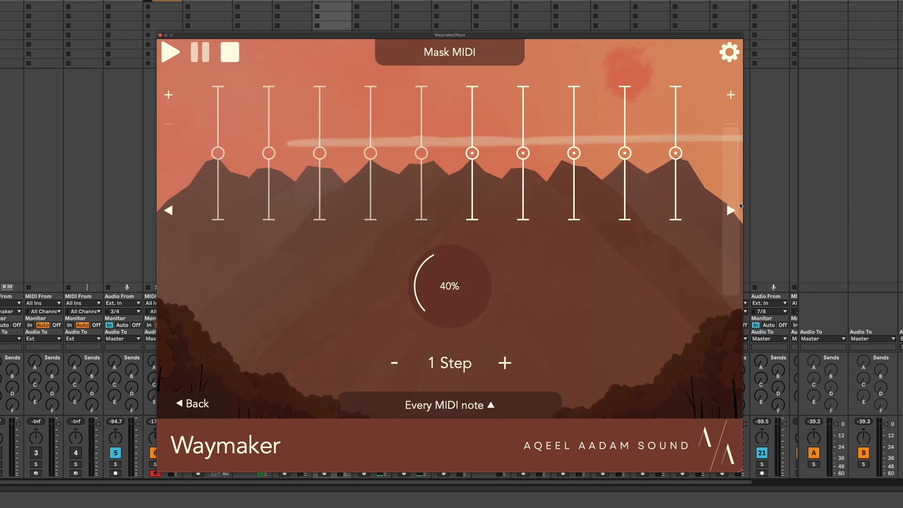
pyautogui.click(738, 206)
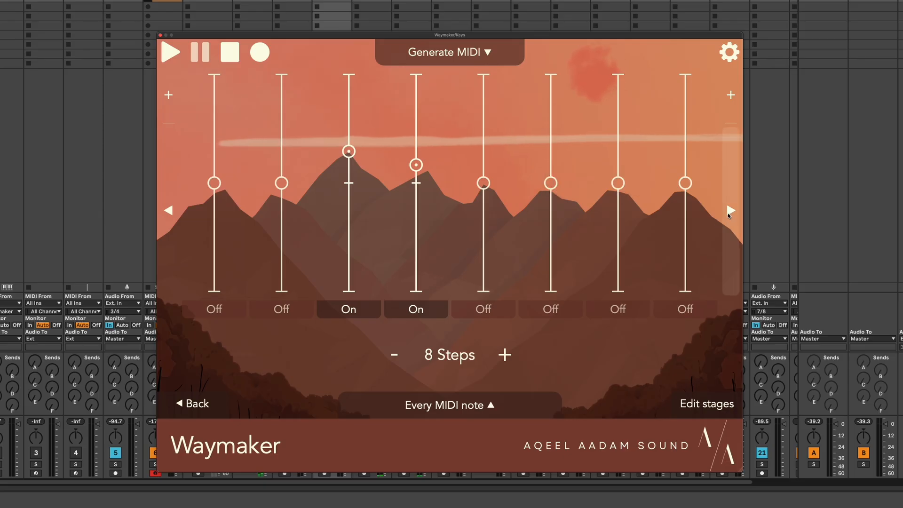
pyautogui.click(730, 211)
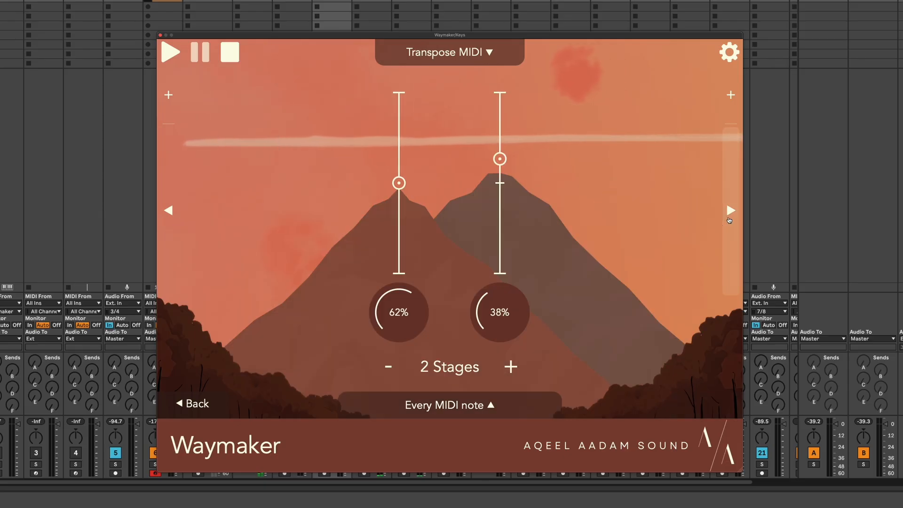
pyautogui.click(730, 219)
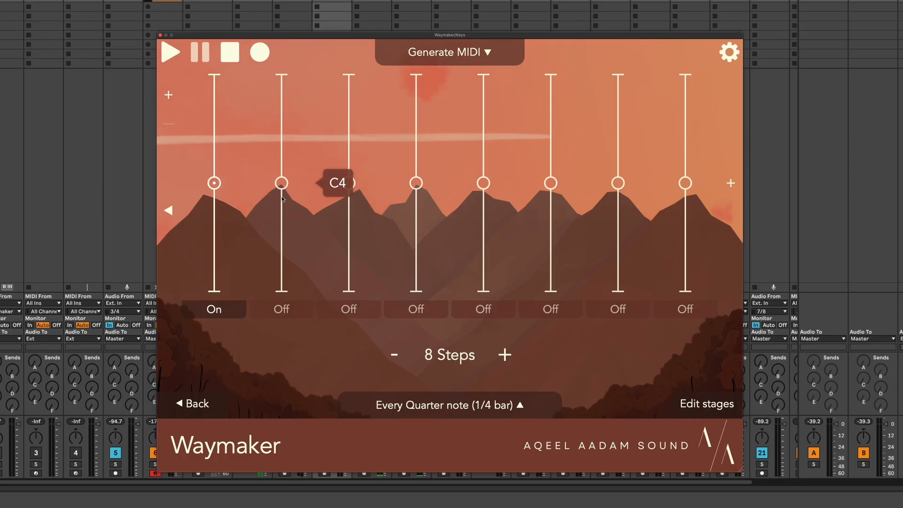
pyautogui.click(169, 210)
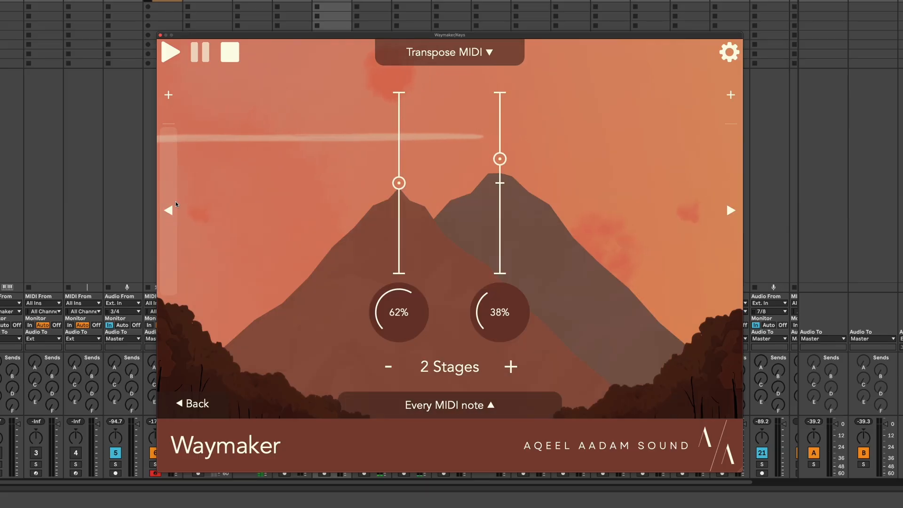
pyautogui.click(176, 202)
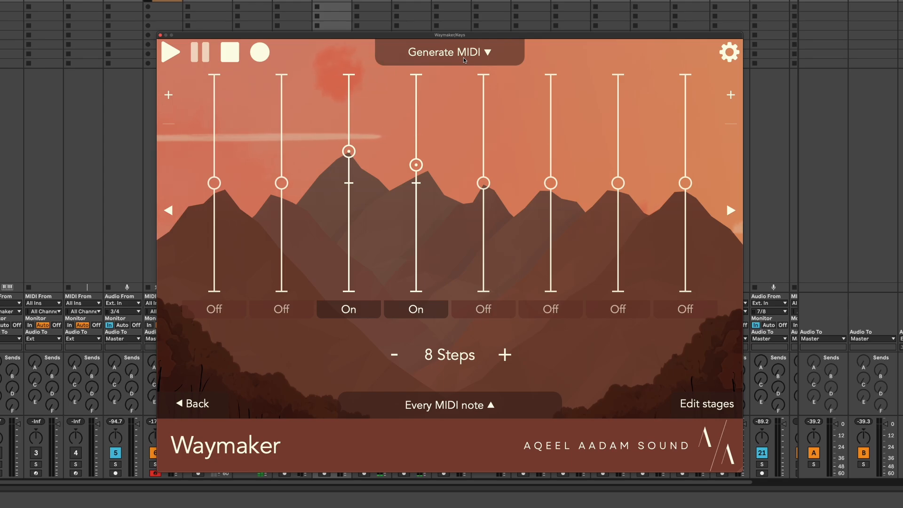
pyautogui.click(731, 159)
pyautogui.click(731, 160)
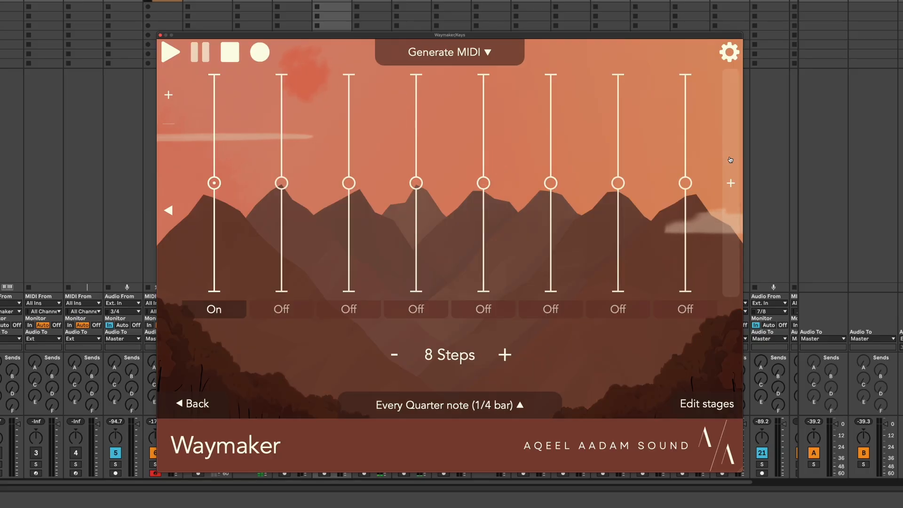
# Adjust the weight of the Weight module's second stage while the chain plays
pyautogui.click(172, 202)
pyautogui.click(172, 202)
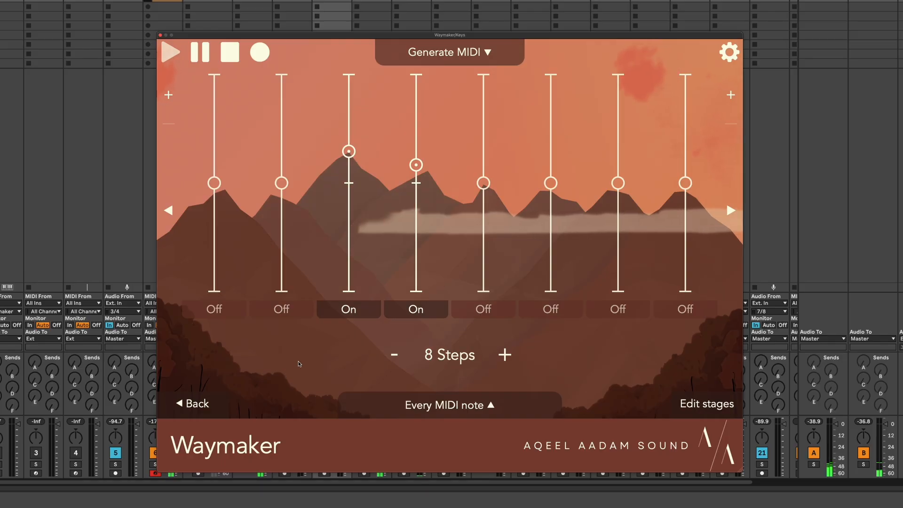
pyautogui.click(731, 210)
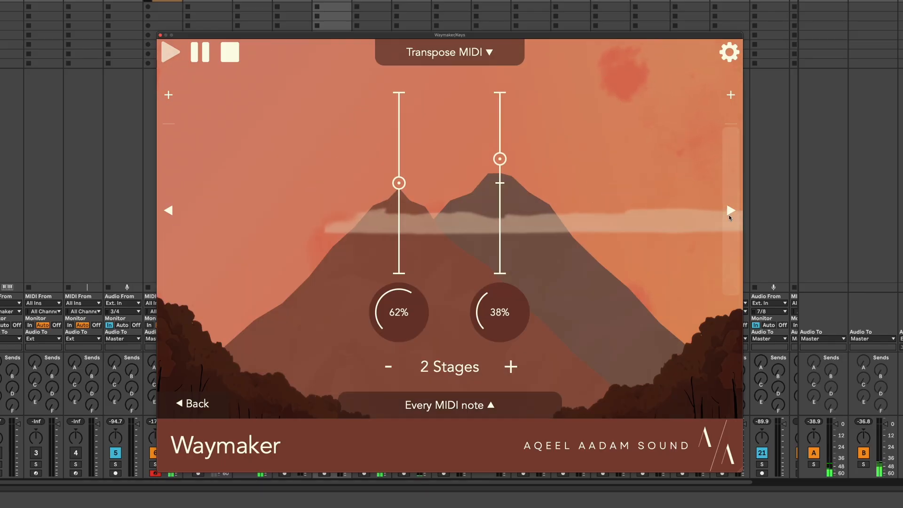
pyautogui.moveTo(510, 311); pyautogui.dragTo(509, 302)
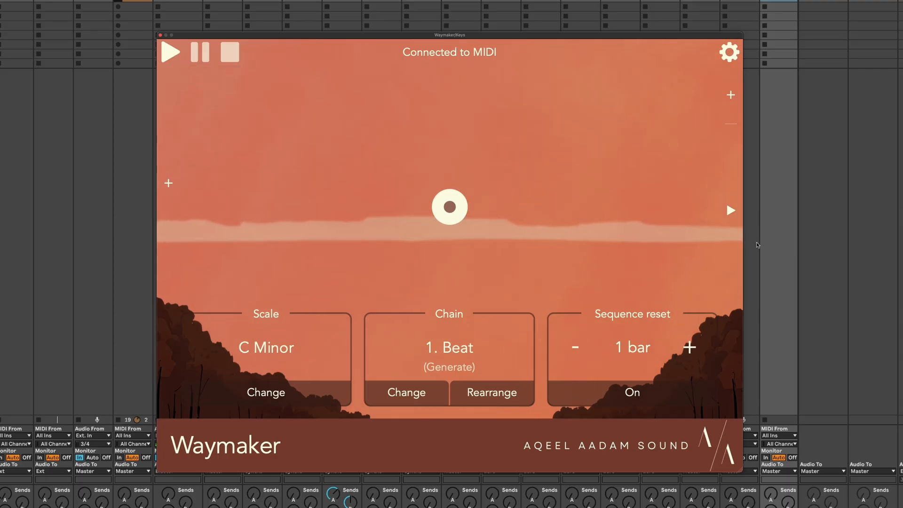
# Review the MIDI-connected chain from the Beat module to the final Step sequencer
pyautogui.click(729, 232)
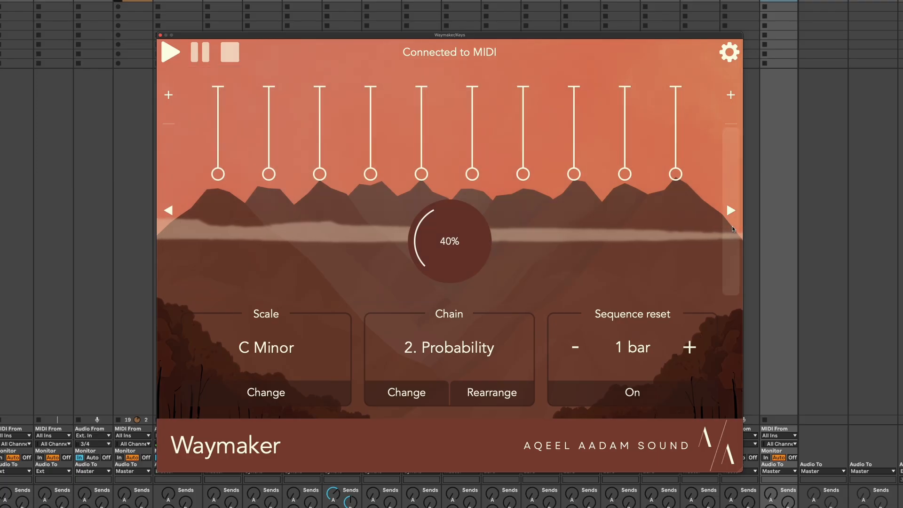
pyautogui.click(733, 229)
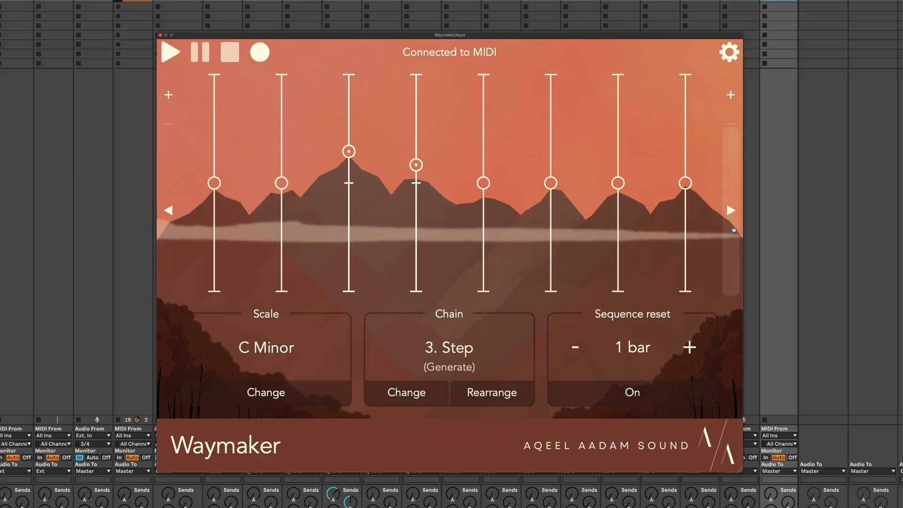
pyautogui.click(733, 229)
pyautogui.click(734, 229)
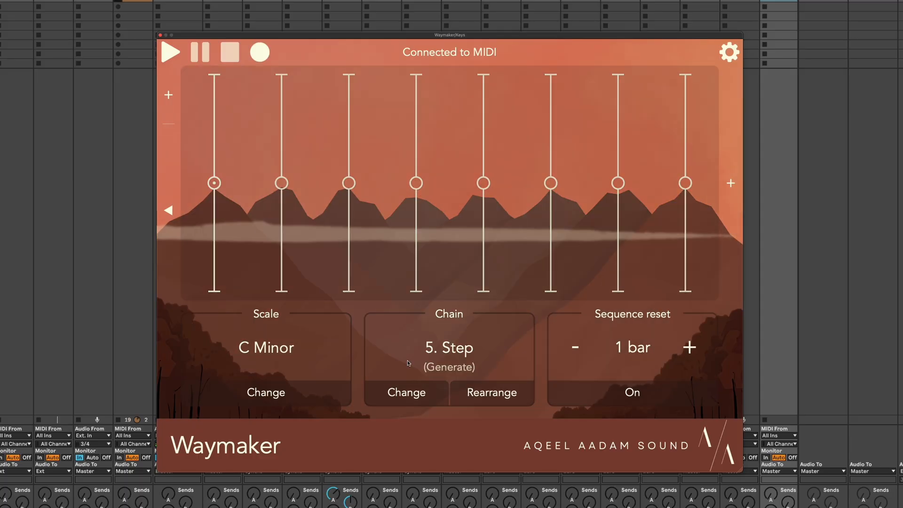
# Delete the final Step sequencer and the transposing Weight module before it from the chain
pyautogui.click(403, 390)
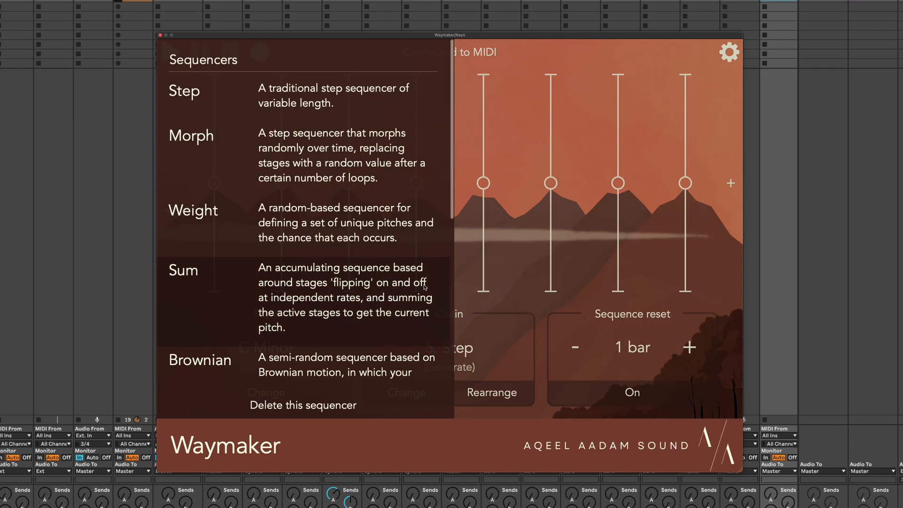
pyautogui.click(336, 404)
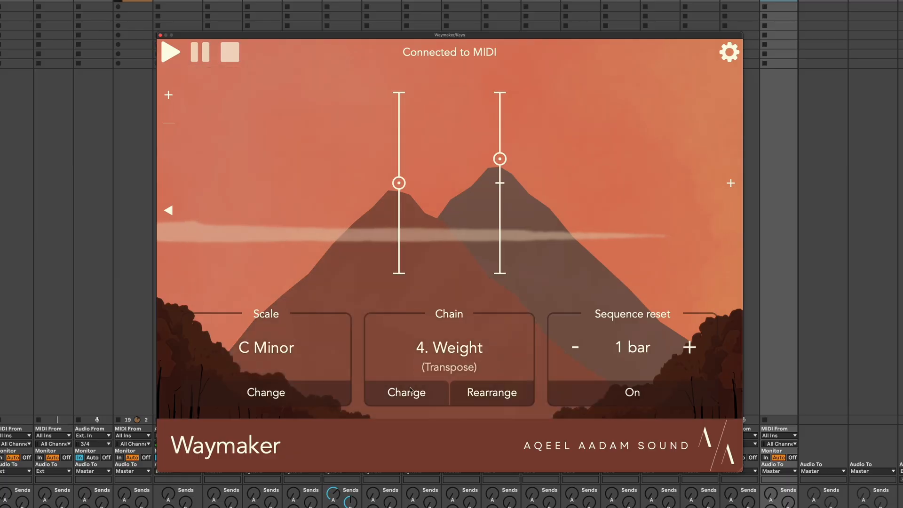
pyautogui.click(408, 391)
pyautogui.click(359, 412)
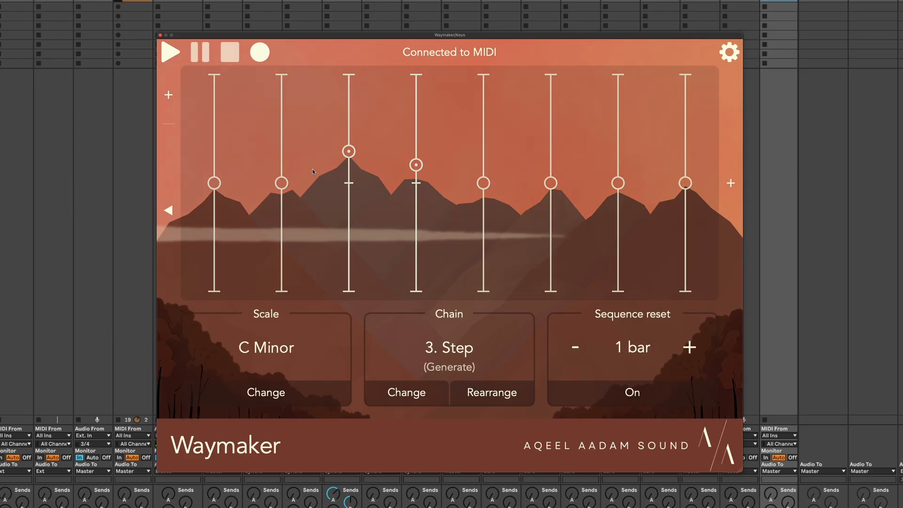
# Turn on the first stage of the remaining Step sequencer and audition the chain
pyautogui.click(360, 175)
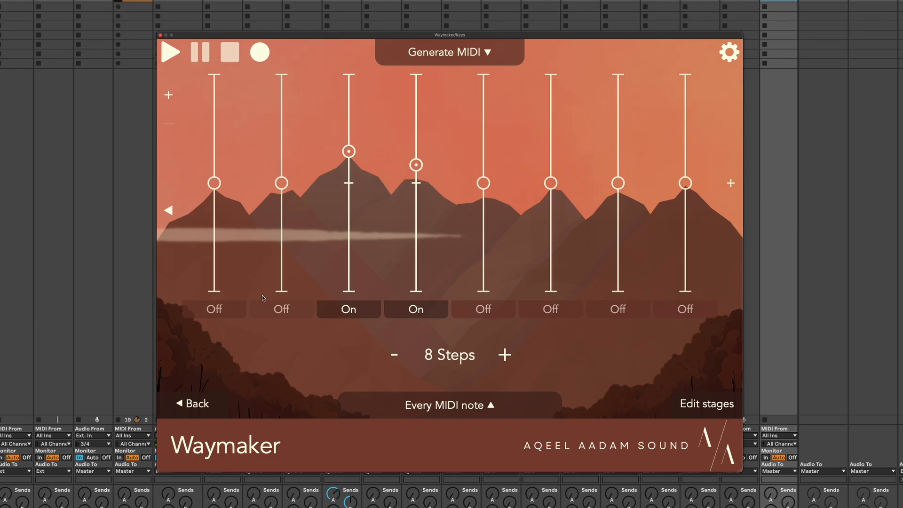
pyautogui.click(226, 310)
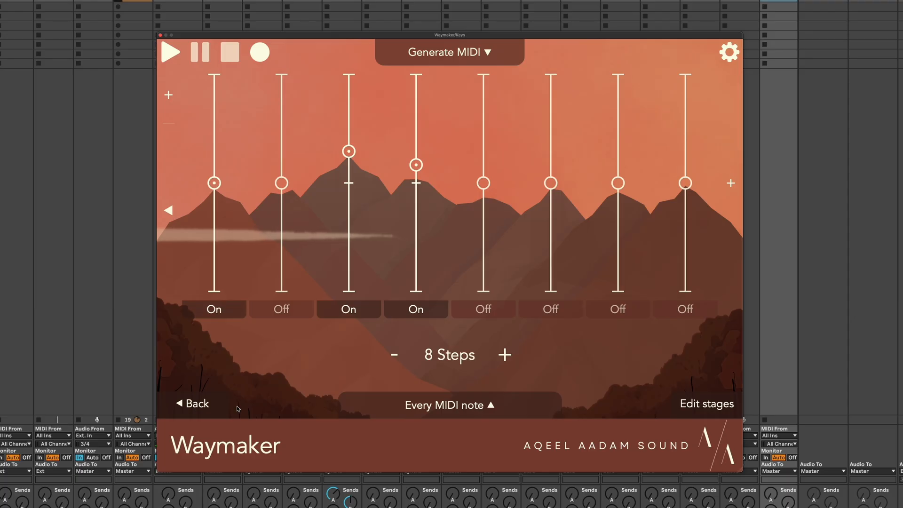
pyautogui.click(166, 406)
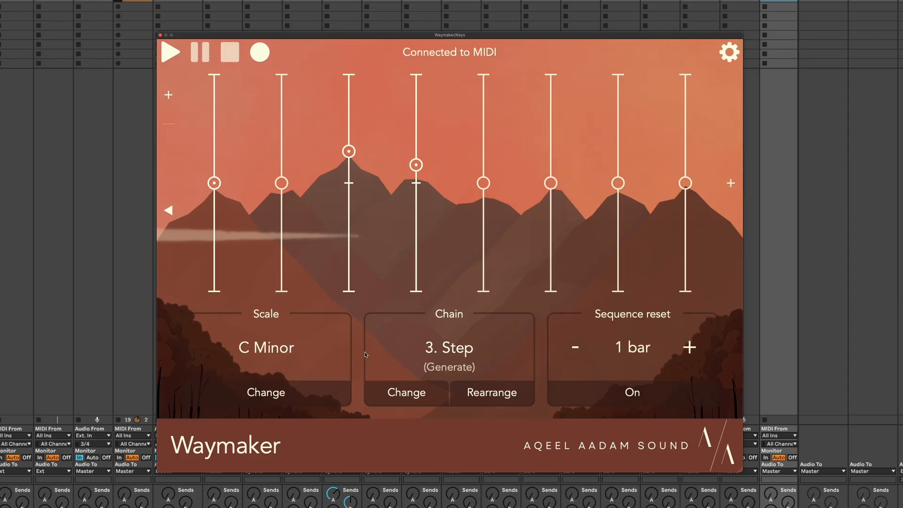
pyautogui.press('space')
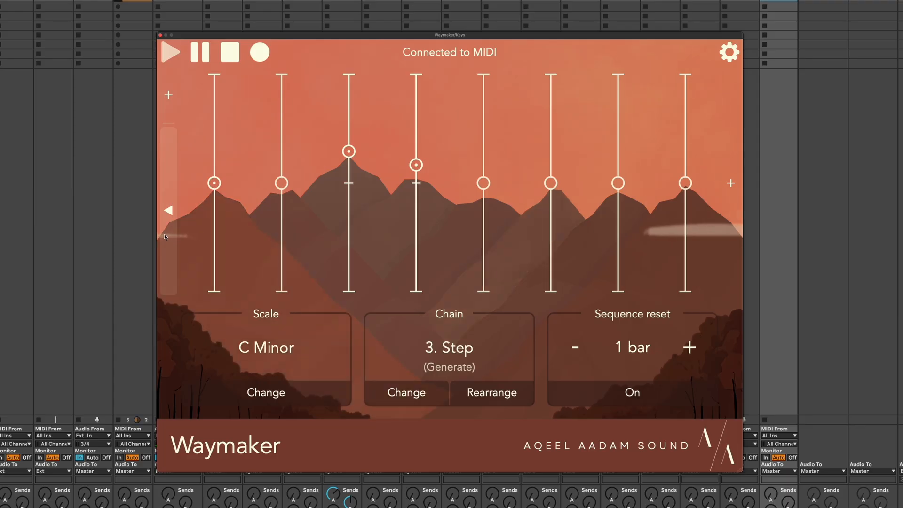
pyautogui.press('space')
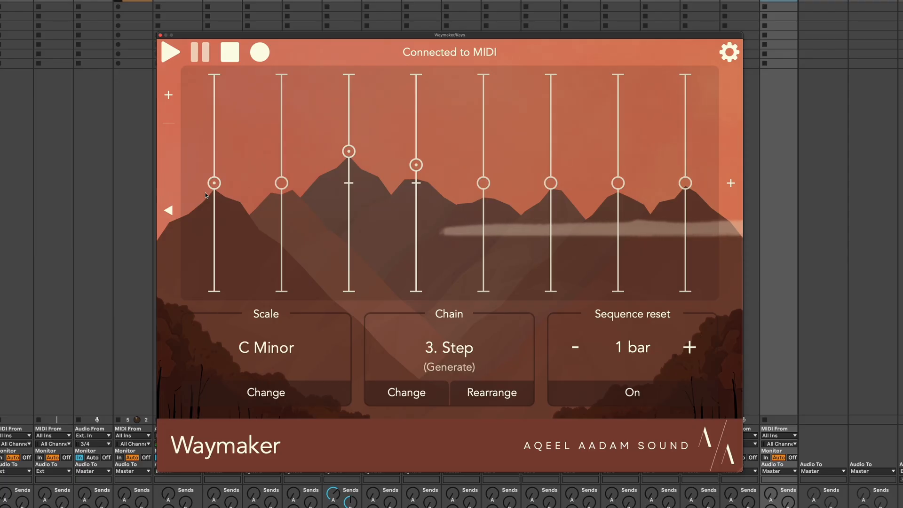
# Extend the Probability module to 8 steps
pyautogui.click(170, 221)
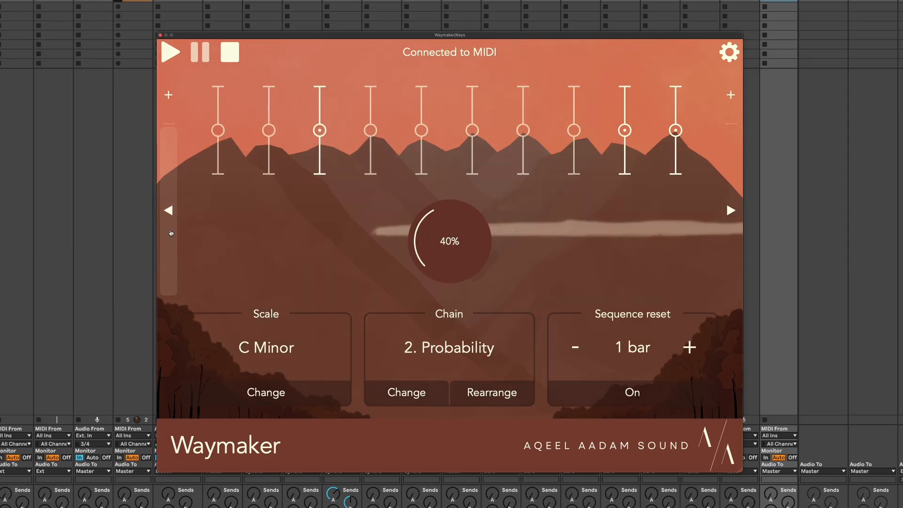
pyautogui.click(342, 232)
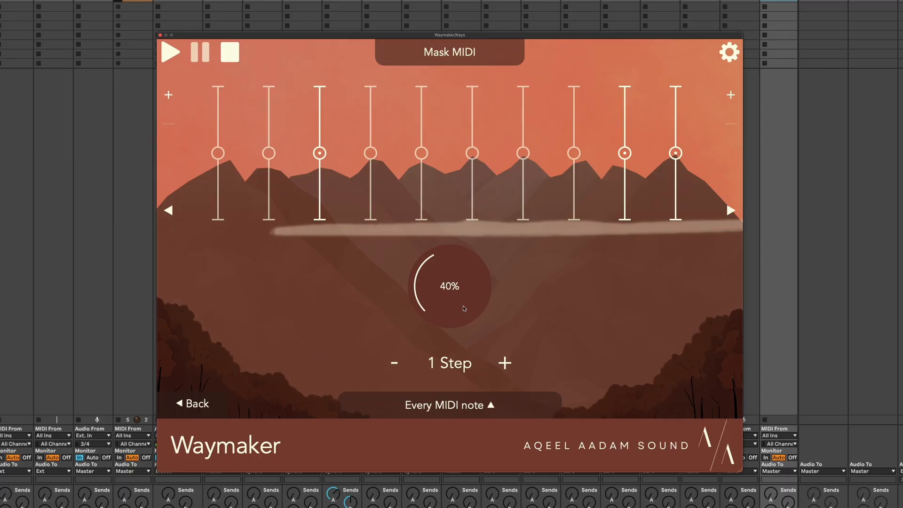
pyautogui.click(506, 364)
pyautogui.click(505, 364)
pyautogui.click(505, 364)
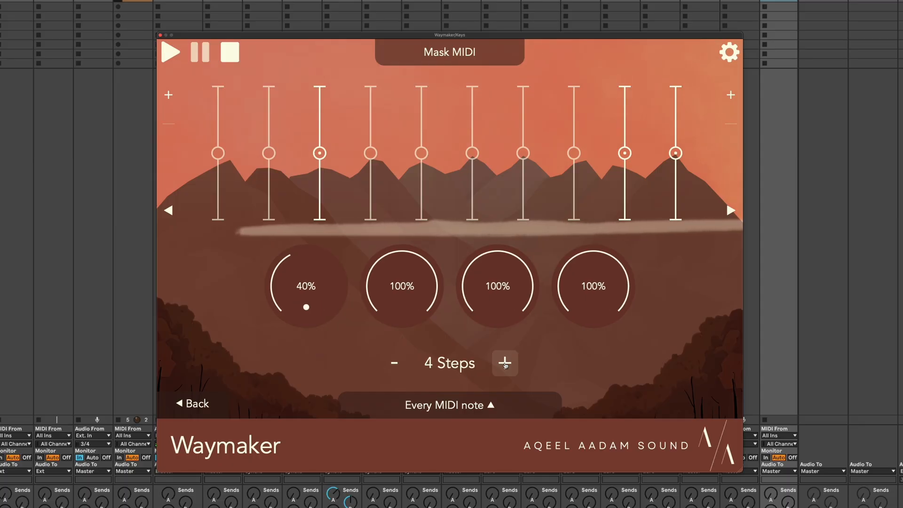
pyautogui.click(505, 365)
pyautogui.click(506, 364)
pyautogui.click(505, 365)
pyautogui.click(505, 365)
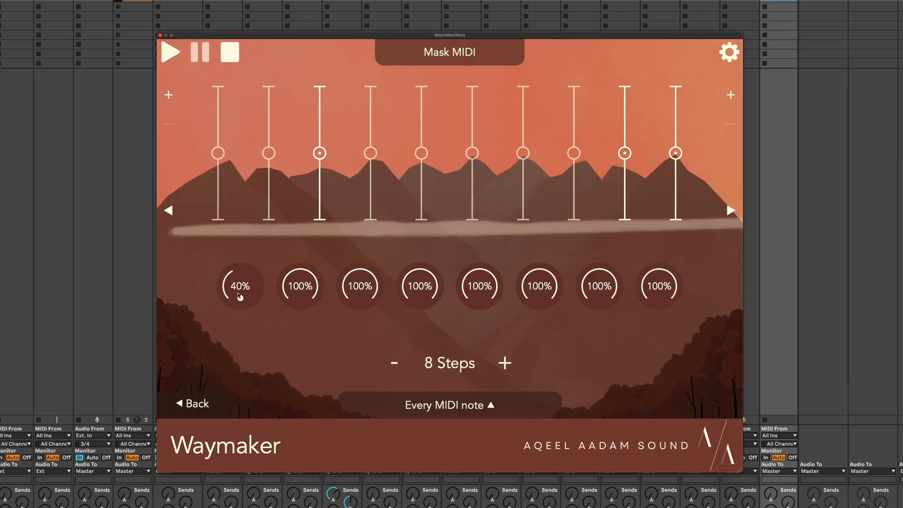
# Set the Probability module's eight steps to 100%, 38%, 41%, 34%, 31%, 35%, 42% and 37% in order
pyautogui.moveTo(240, 296); pyautogui.dragTo(237, 166)
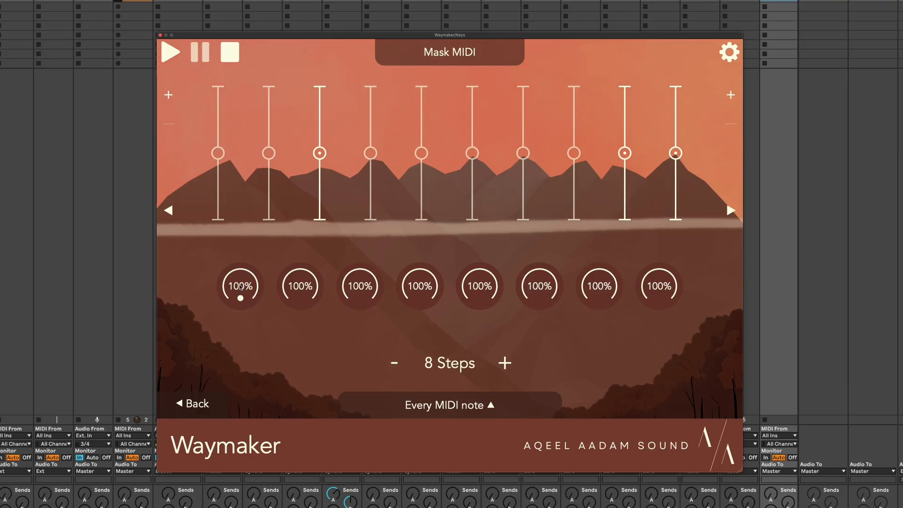
pyautogui.moveTo(301, 297); pyautogui.dragTo(320, 441)
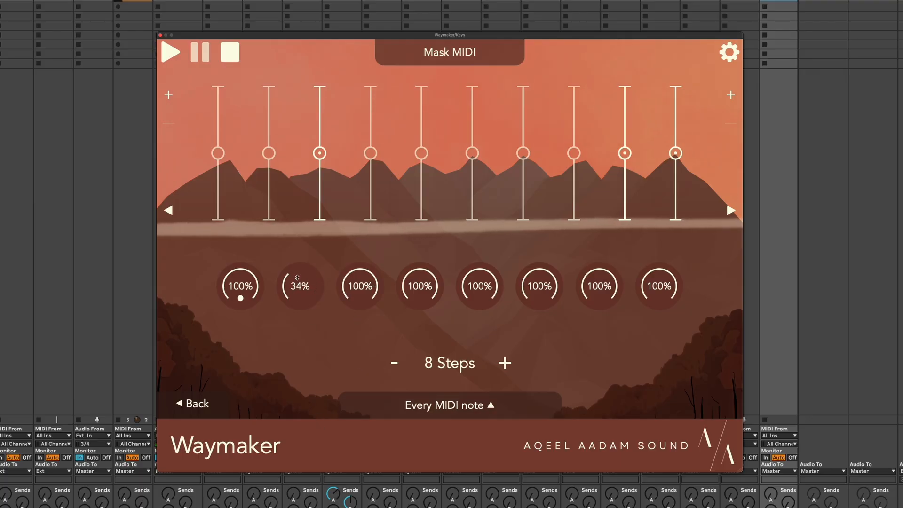
pyautogui.moveTo(360, 285); pyautogui.dragTo(369, 403)
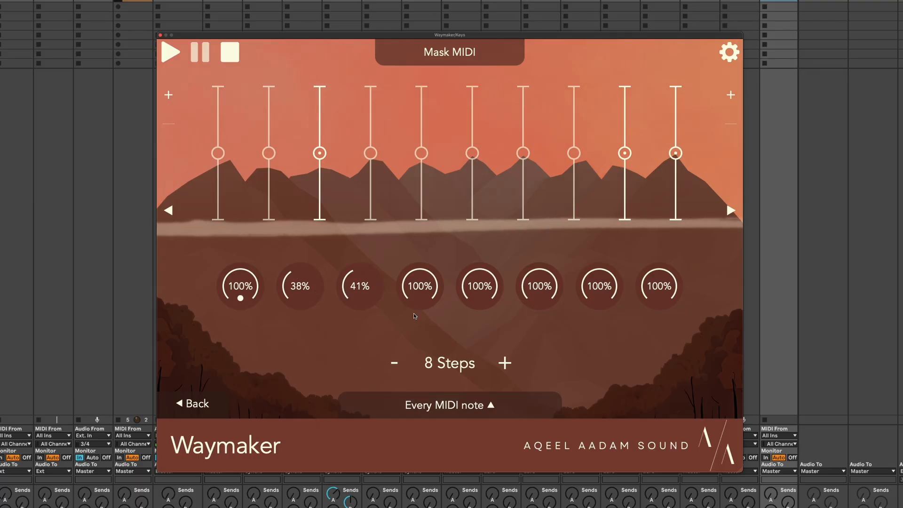
pyautogui.moveTo(415, 301); pyautogui.dragTo(430, 451)
pyautogui.moveTo(429, 295); pyautogui.dragTo(429, 280)
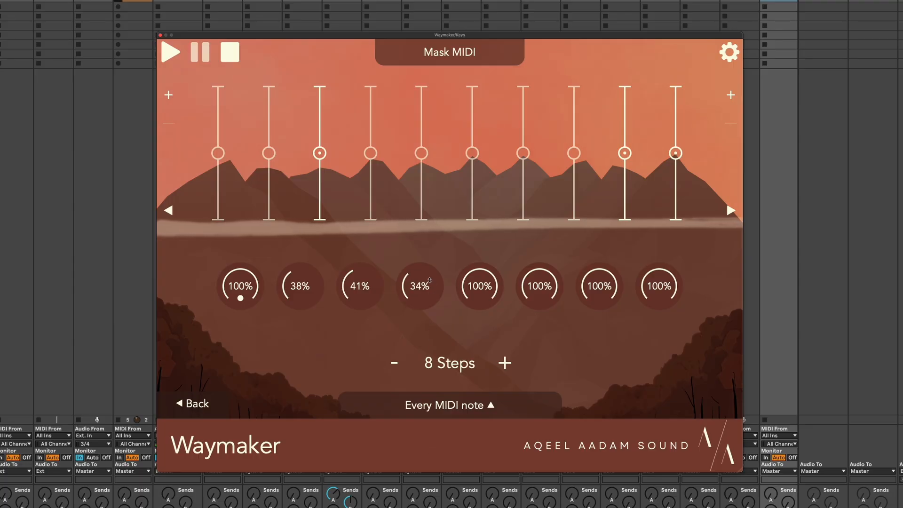
pyautogui.moveTo(487, 317); pyautogui.dragTo(478, 412)
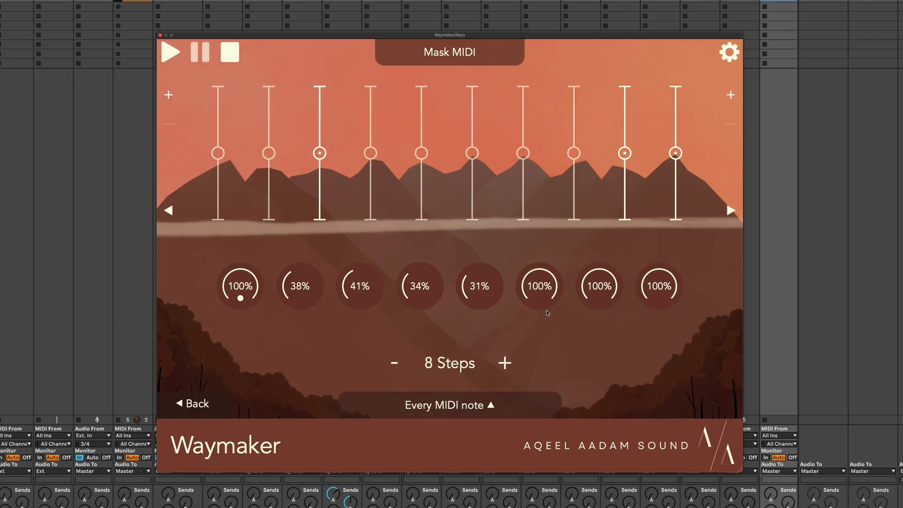
pyautogui.moveTo(548, 313); pyautogui.dragTo(540, 410)
pyautogui.moveTo(612, 292); pyautogui.dragTo(600, 380)
pyautogui.moveTo(650, 324); pyautogui.dragTo(649, 384)
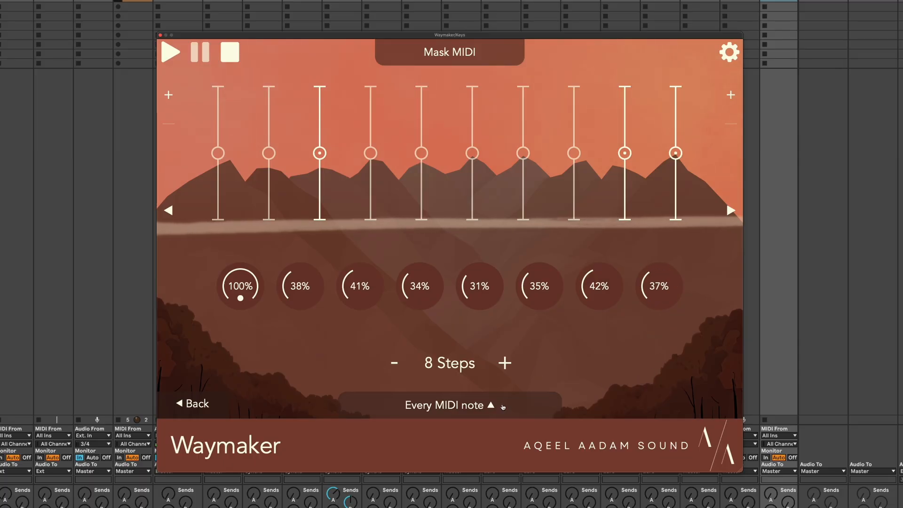
# Make the Probability module advance when a time period ends, using an eighth-note period
pyautogui.click(503, 406)
pyautogui.click(460, 326)
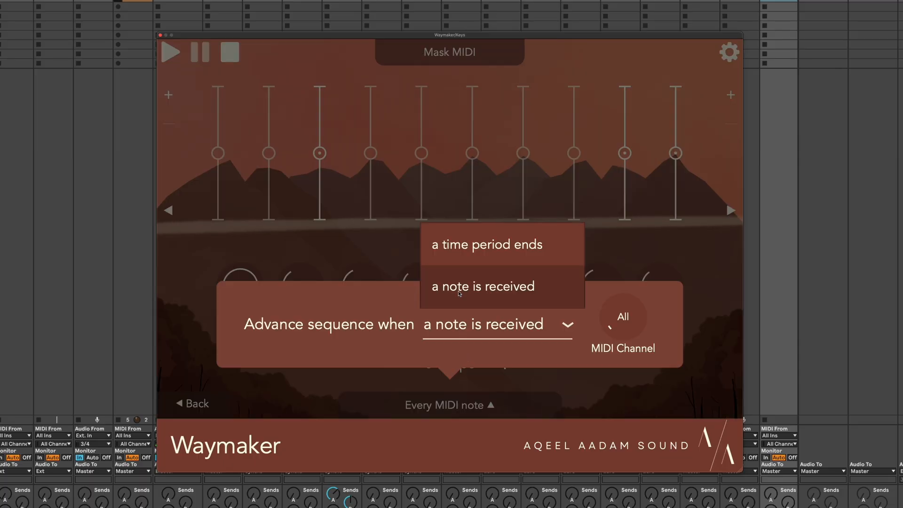
pyautogui.click(476, 250)
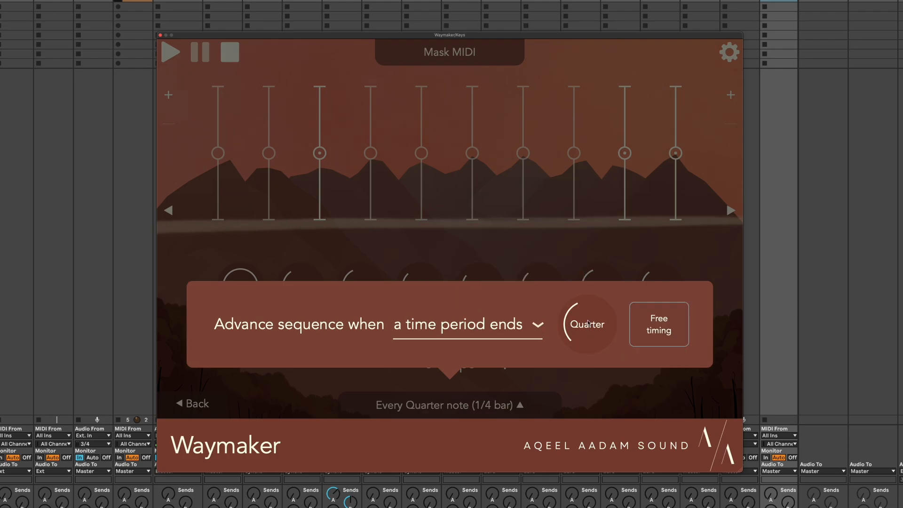
pyautogui.moveTo(588, 323)
pyautogui.mouseDown()
pyautogui.moveTo(588, 364)
pyautogui.moveTo(589, 315)
pyautogui.mouseUp()
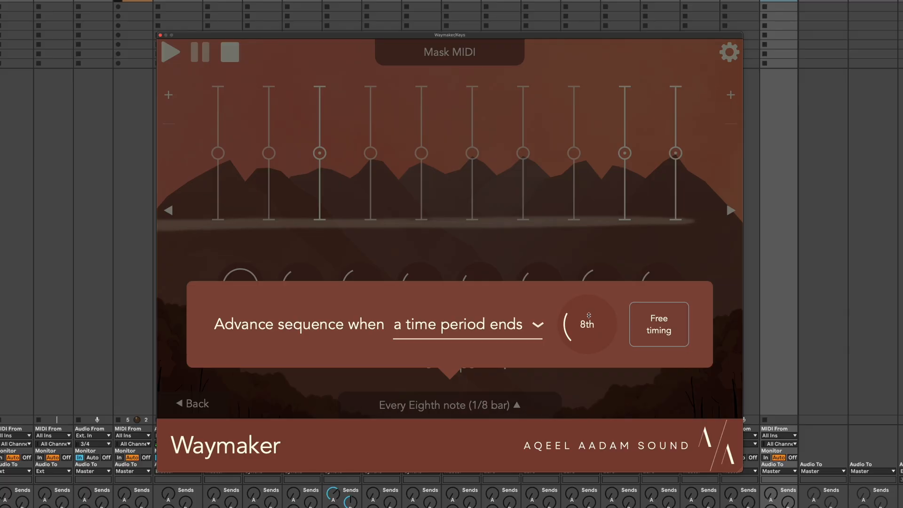
pyautogui.click(548, 247)
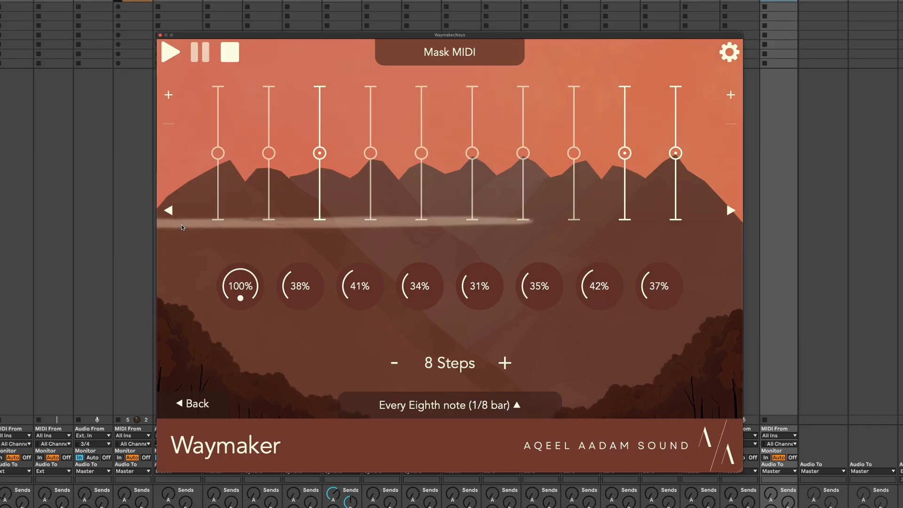
# Review the Beat, Step and Probability modules and audition the shortened chain
pyautogui.click(168, 210)
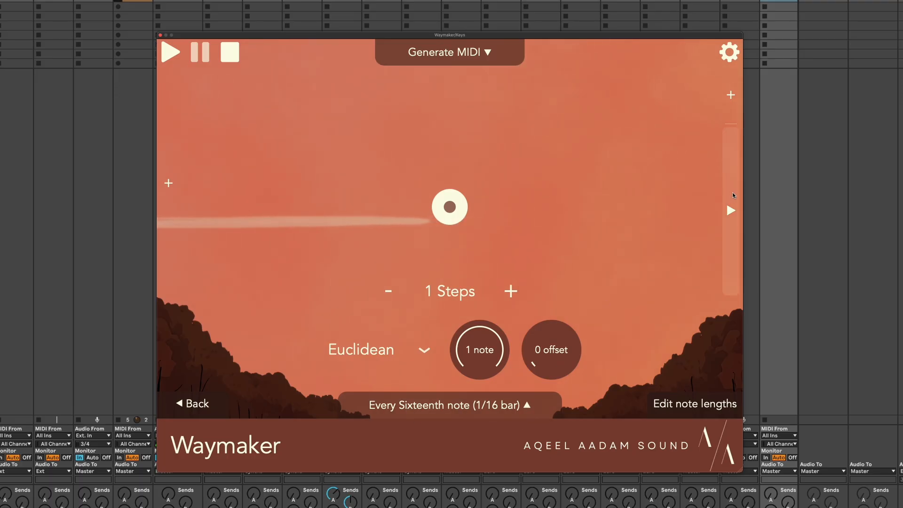
pyautogui.click(733, 195)
pyautogui.click(733, 196)
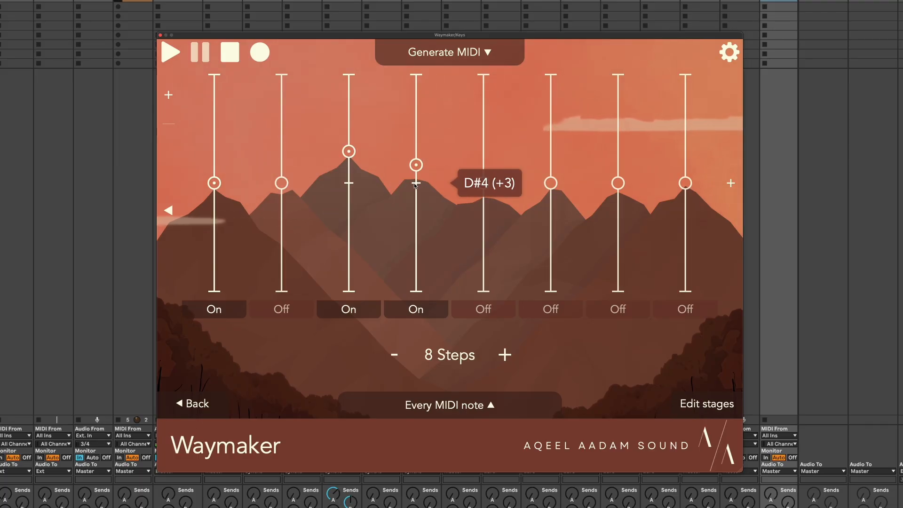
pyautogui.click(200, 409)
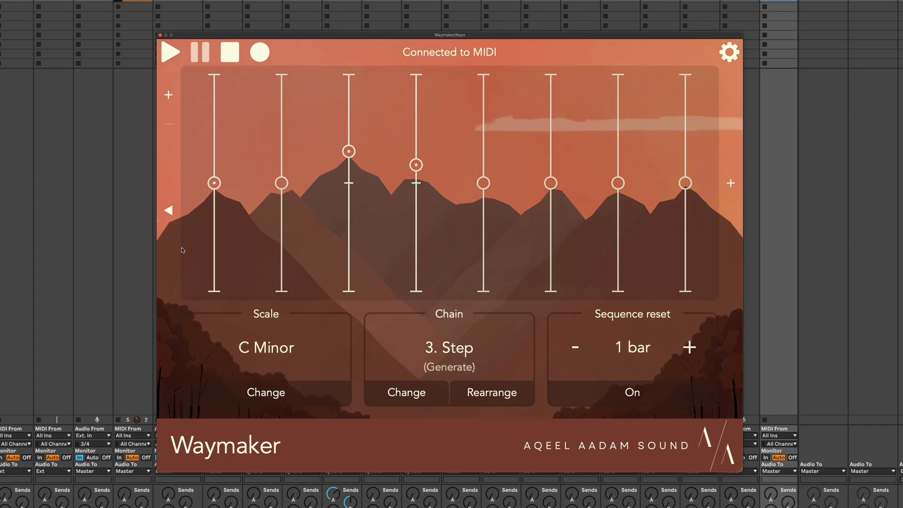
pyautogui.click(170, 235)
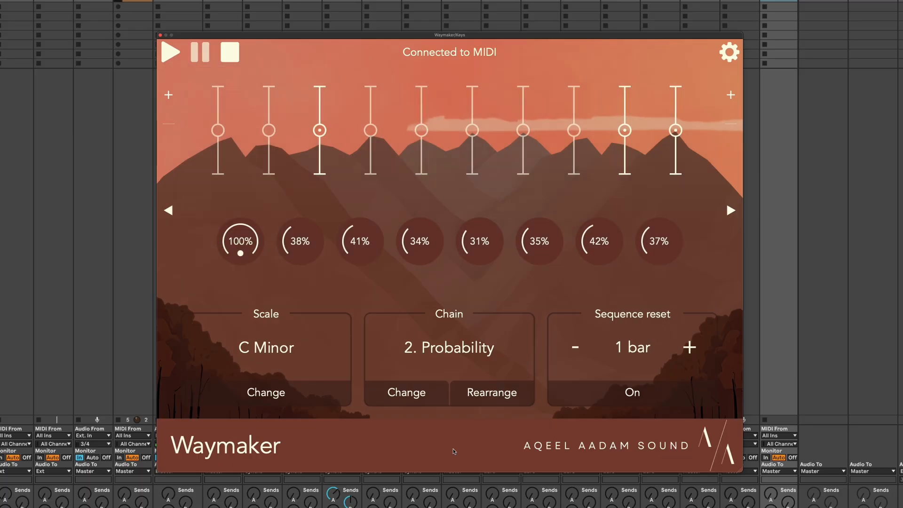
pyautogui.press('space')
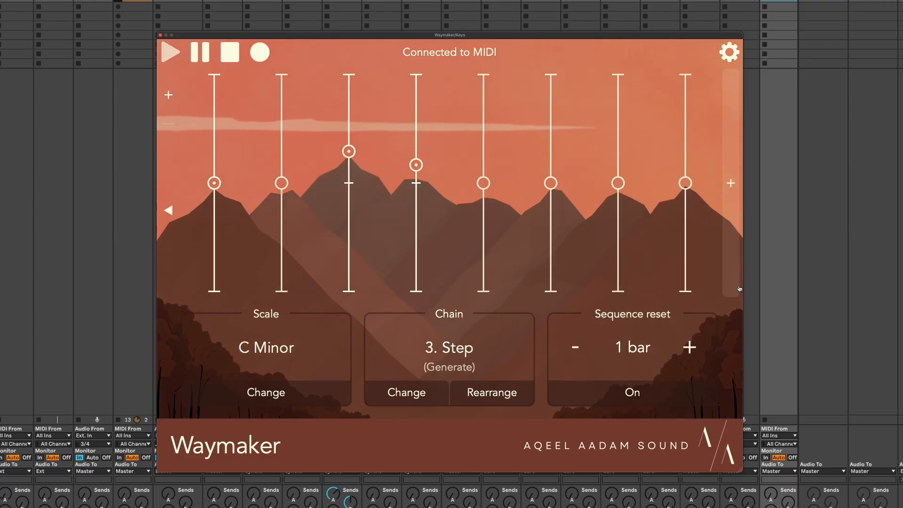
pyautogui.press('space')
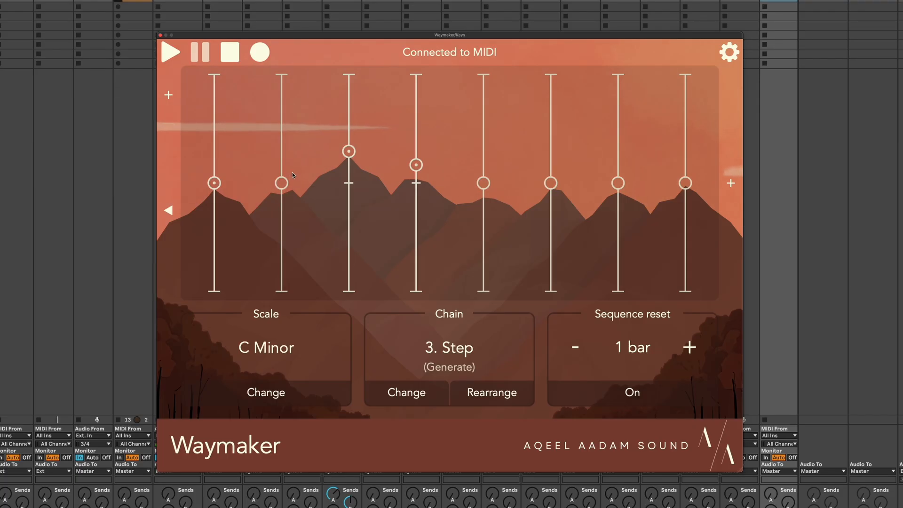
# Add a Weight module after the Step sequencer and lower its second stage's transposition below the default octave
pyautogui.click(395, 171)
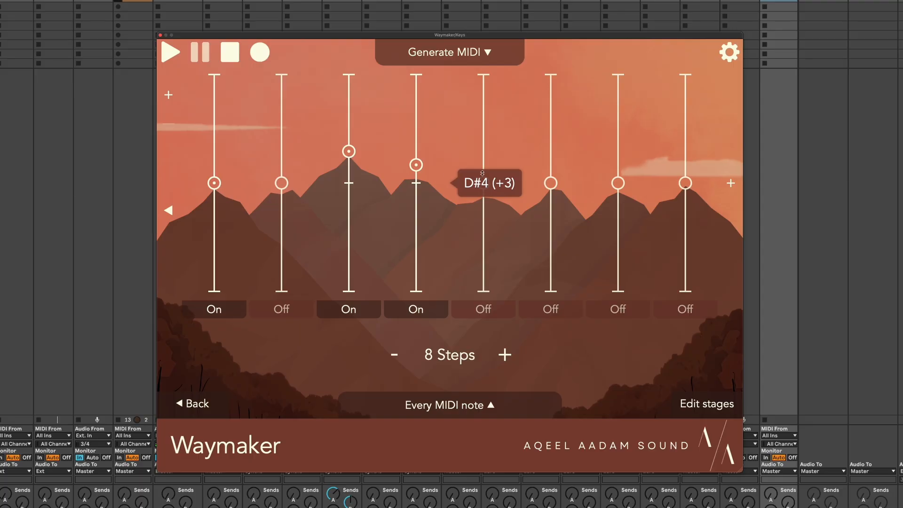
pyautogui.click(731, 182)
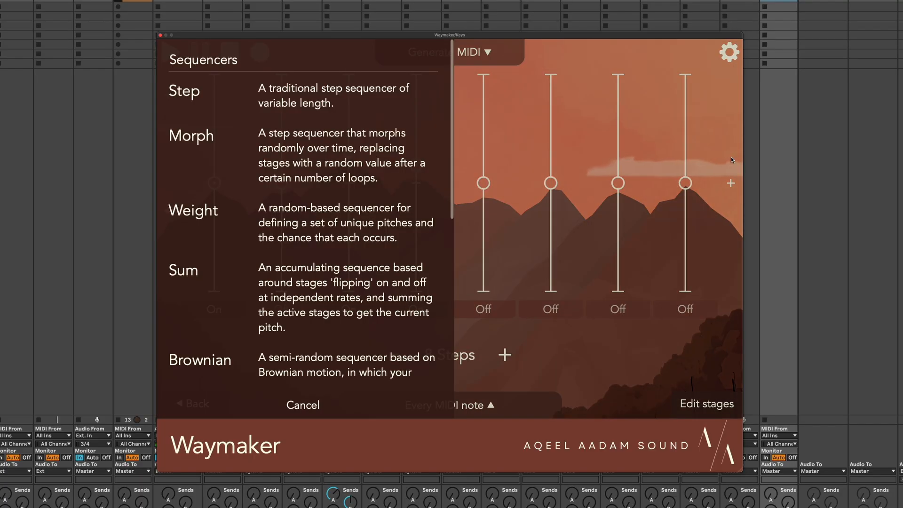
pyautogui.click(368, 213)
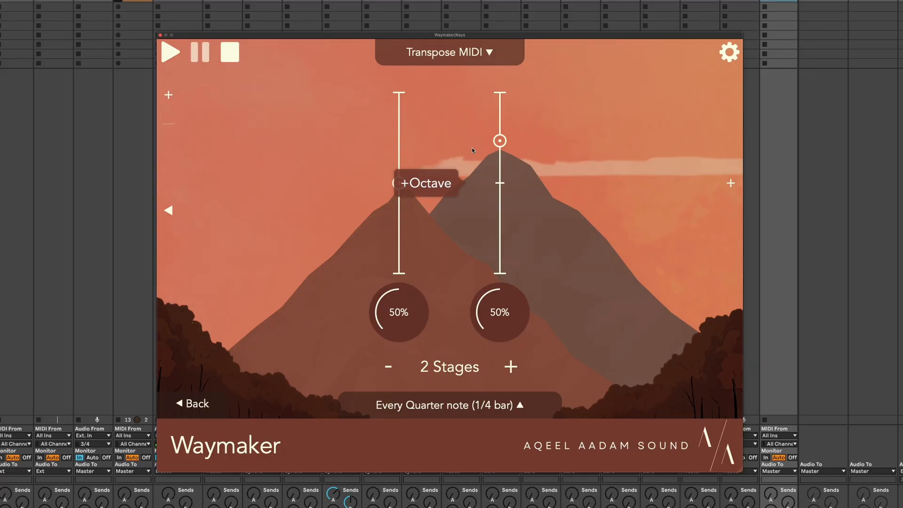
pyautogui.moveTo(500, 141); pyautogui.dragTo(500, 159)
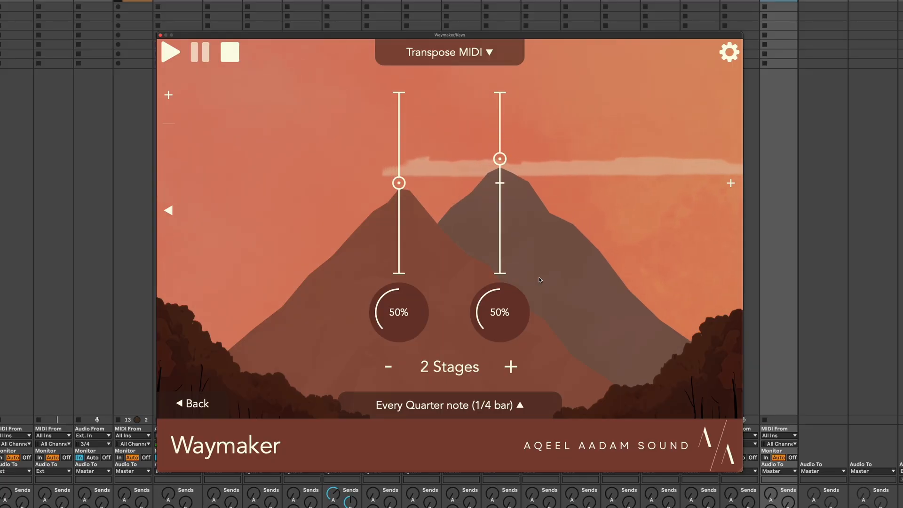
# Make the new Weight module advance on every received note, with stage weights of 58% and 42%, and return to the Step sequencer
pyautogui.click(465, 395)
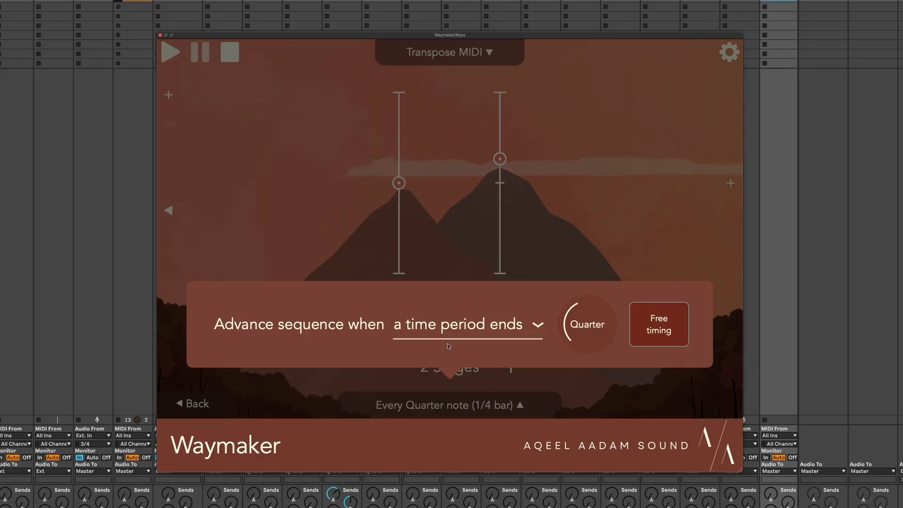
pyautogui.click(447, 345)
pyautogui.click(436, 272)
pyautogui.click(305, 196)
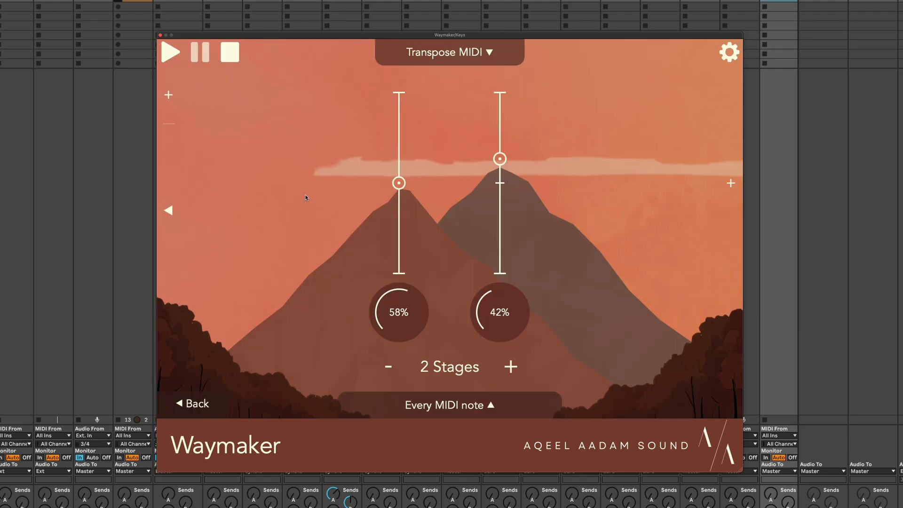
pyautogui.click(173, 213)
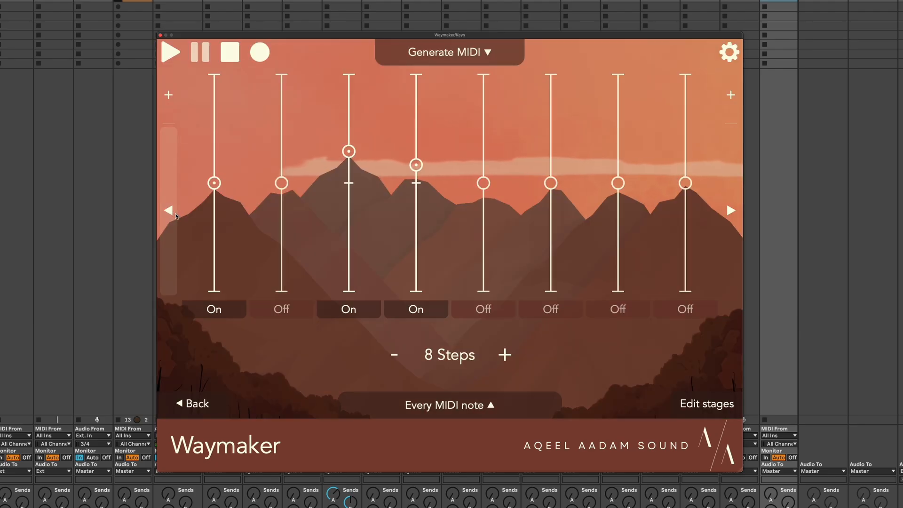
# Examine the Step sequencer's stage notes alongside the Weight module's two transposition levels and weights
pyautogui.moveTo(212, 188)
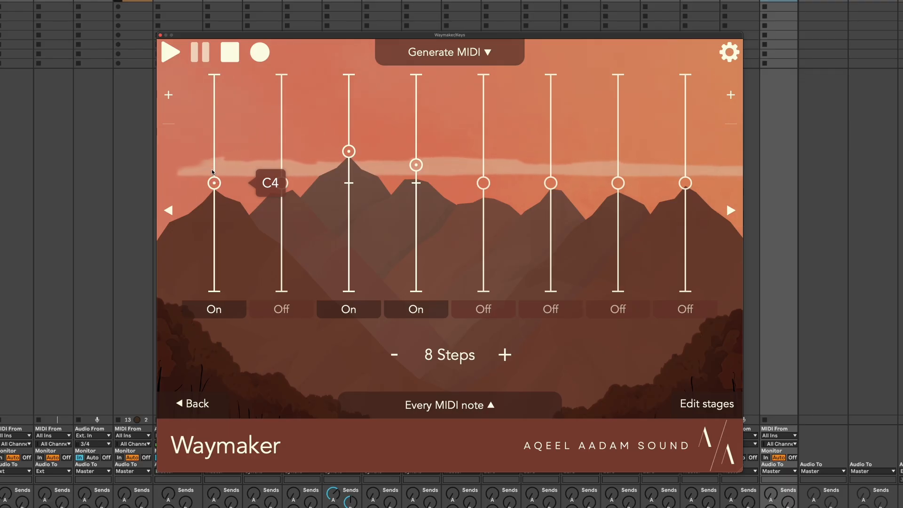
pyautogui.moveTo(286, 179)
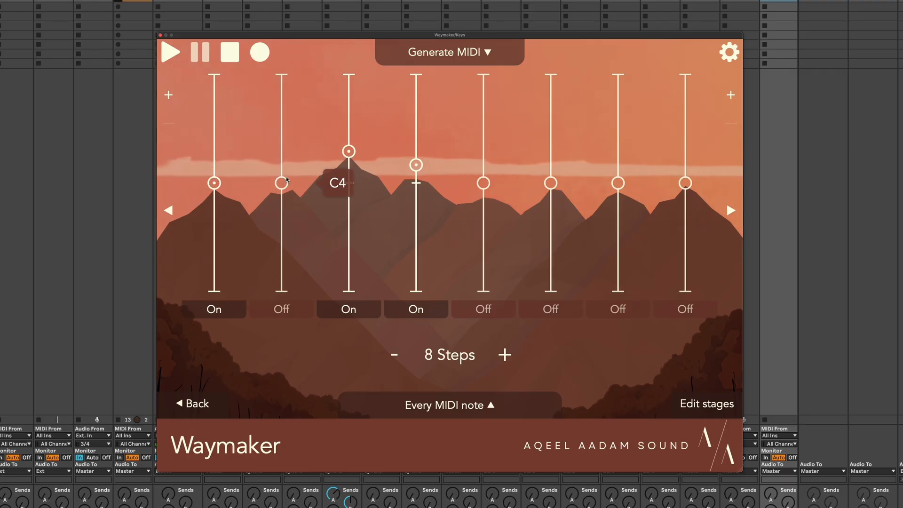
pyautogui.click(730, 211)
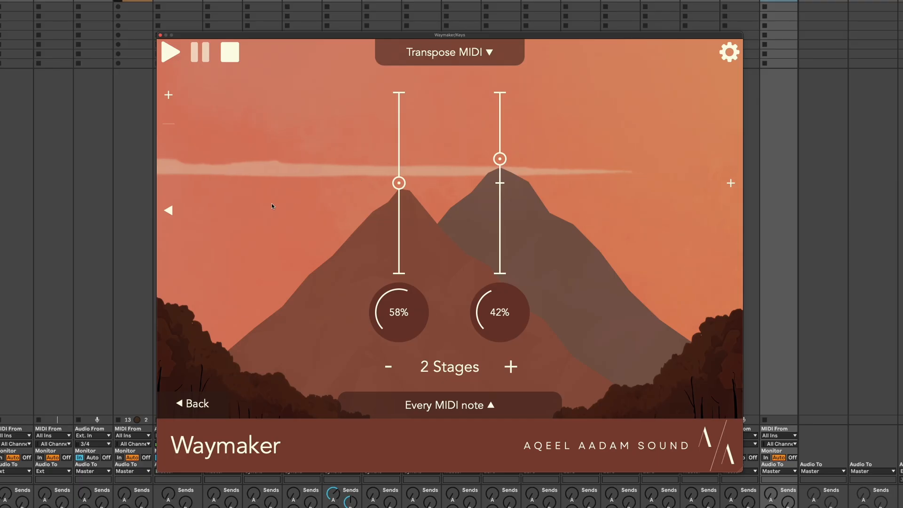
pyautogui.click(168, 211)
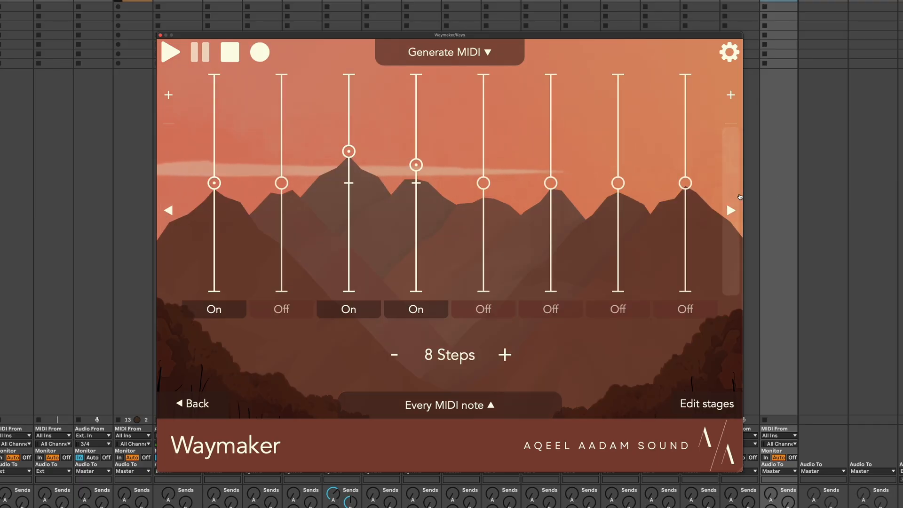
pyautogui.click(740, 197)
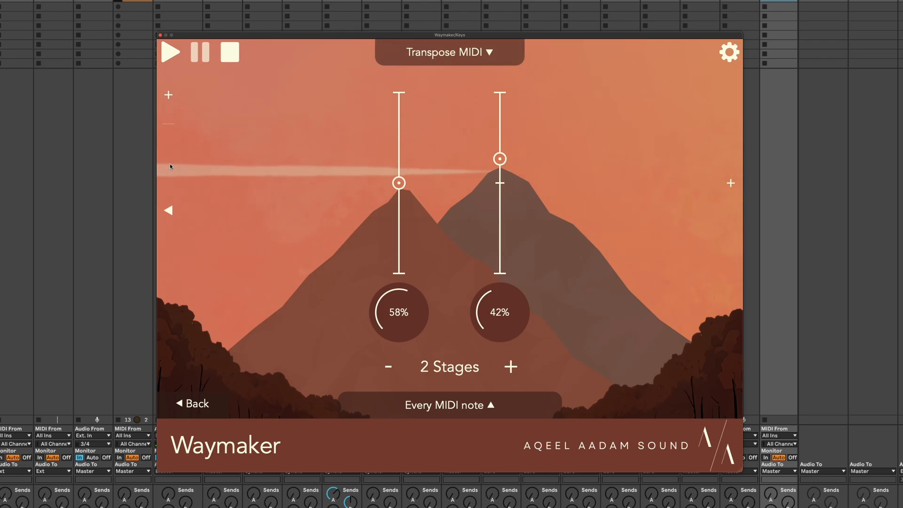
pyautogui.click(172, 179)
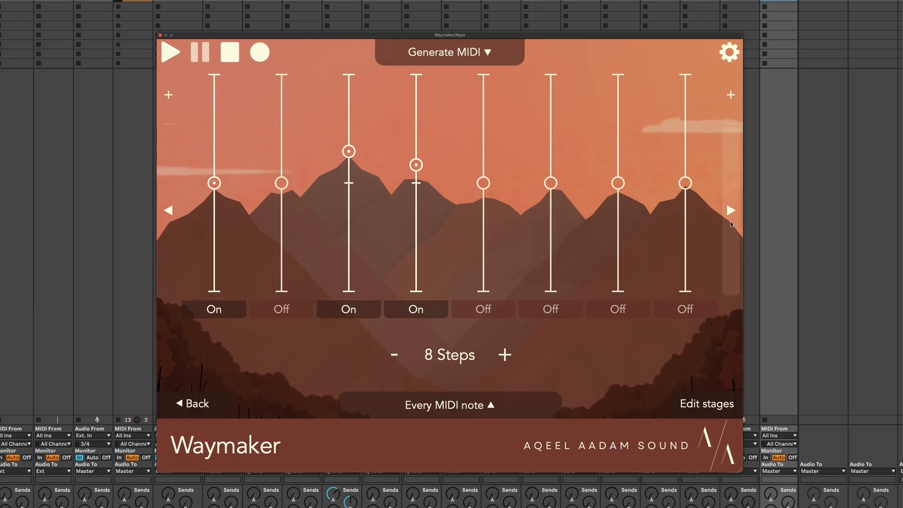
pyautogui.click(732, 222)
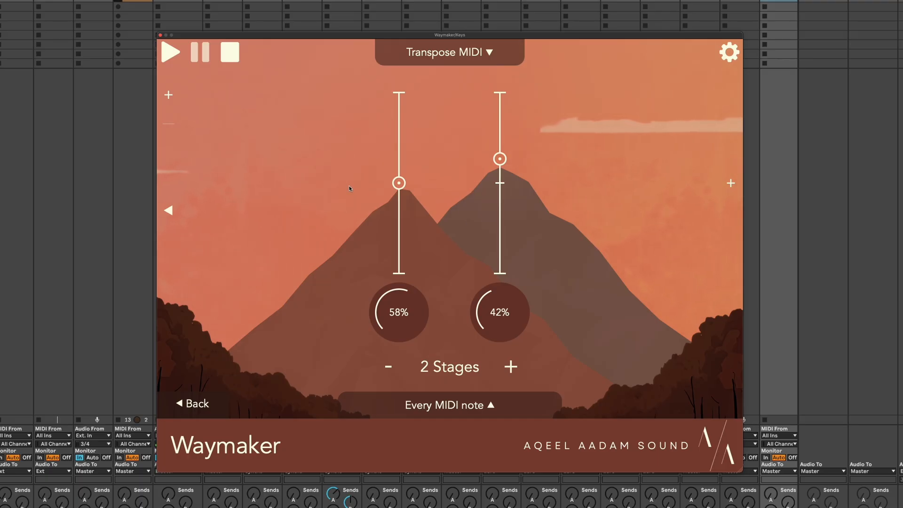
pyautogui.moveTo(478, 154)
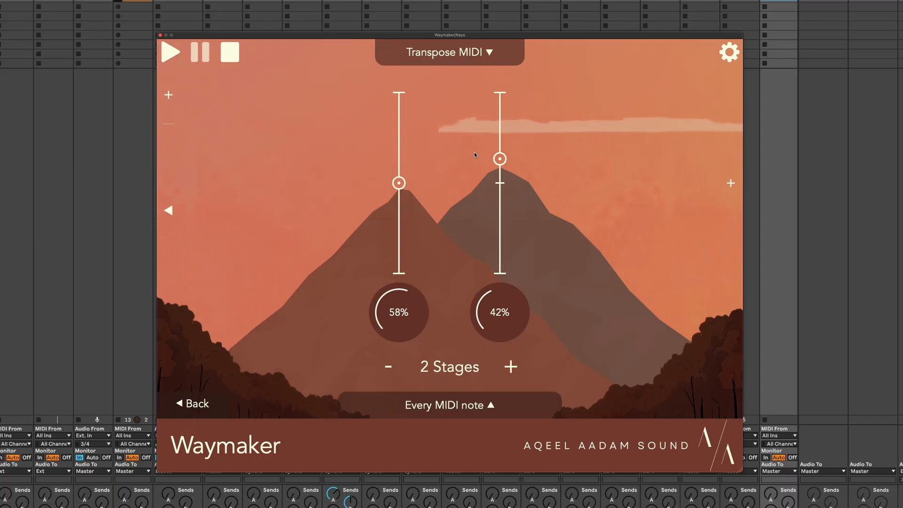
pyautogui.click(162, 208)
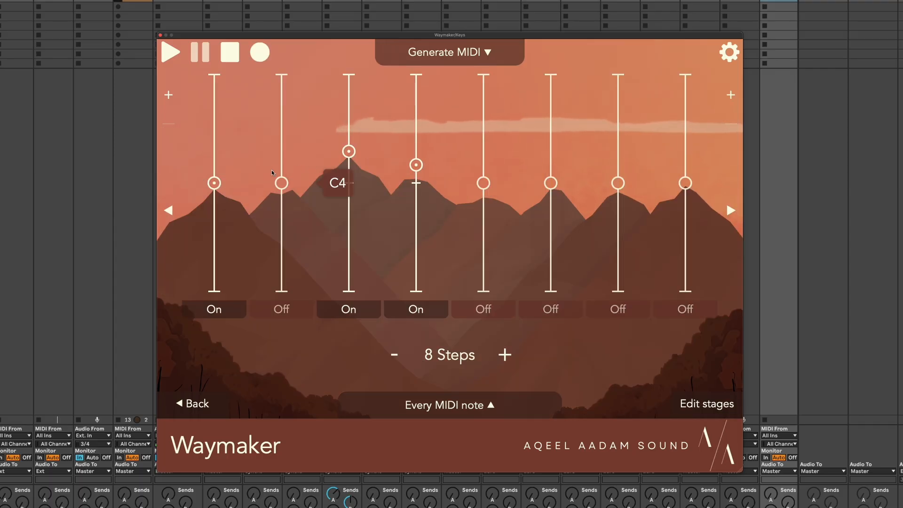
# Audition the chain from the transposing Weight module, stop playback, and check the Step sequencer's stage notes again
pyautogui.click(731, 210)
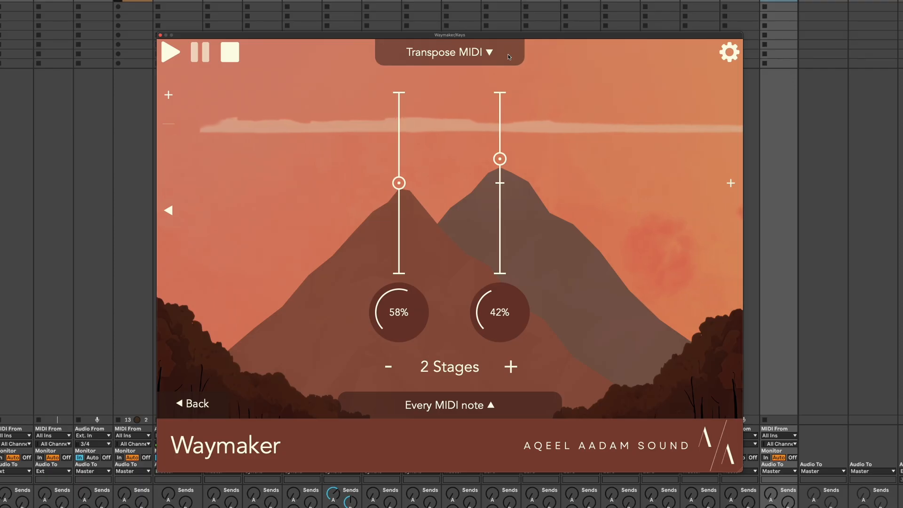
pyautogui.press('space')
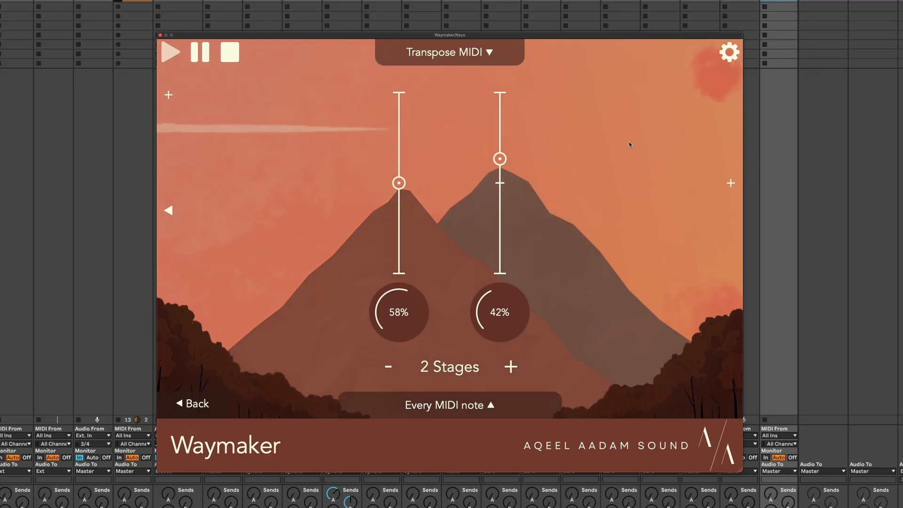
pyautogui.press('space')
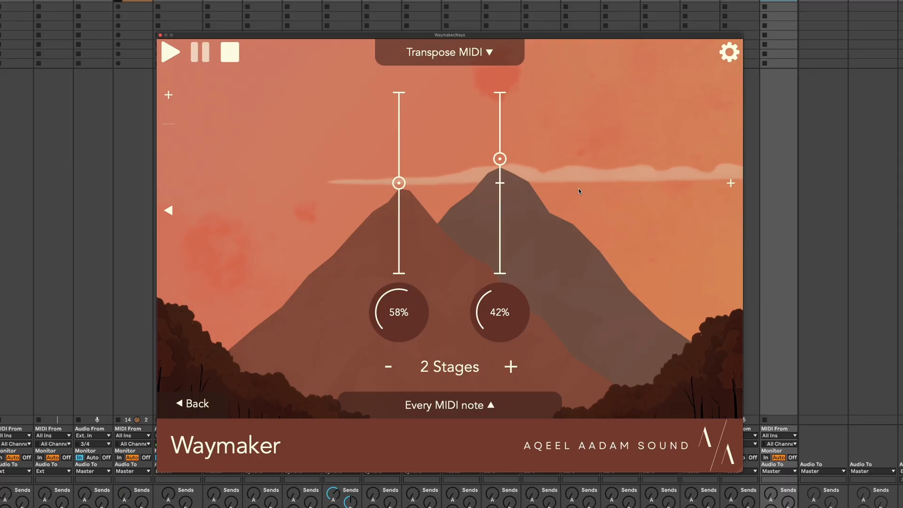
pyautogui.click(165, 217)
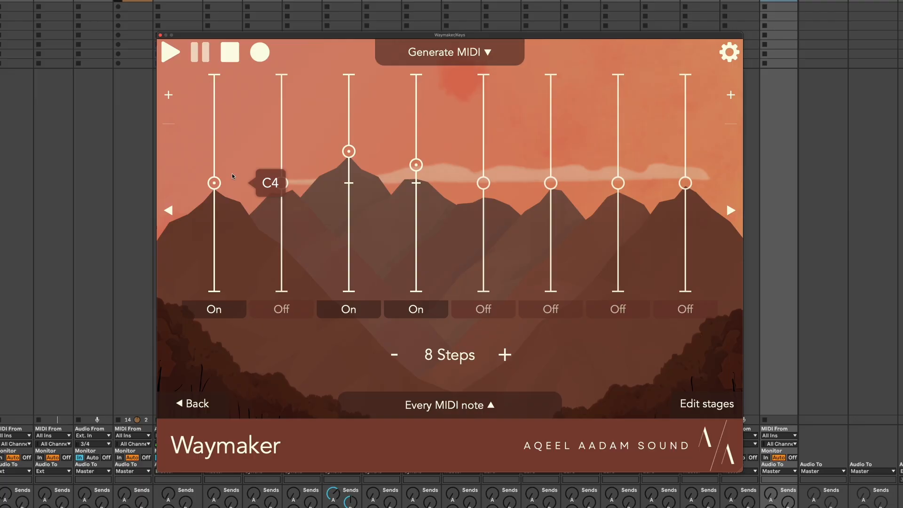
pyautogui.moveTo(442, 177)
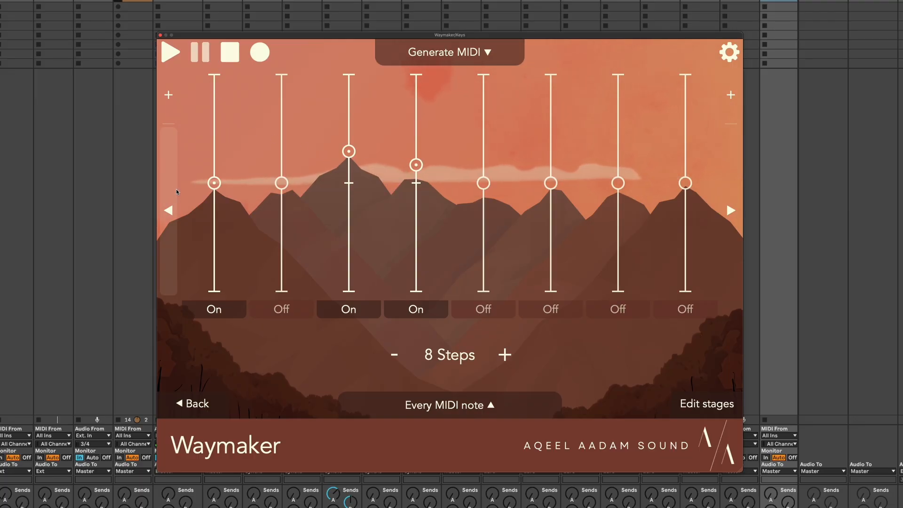
pyautogui.moveTo(213, 179)
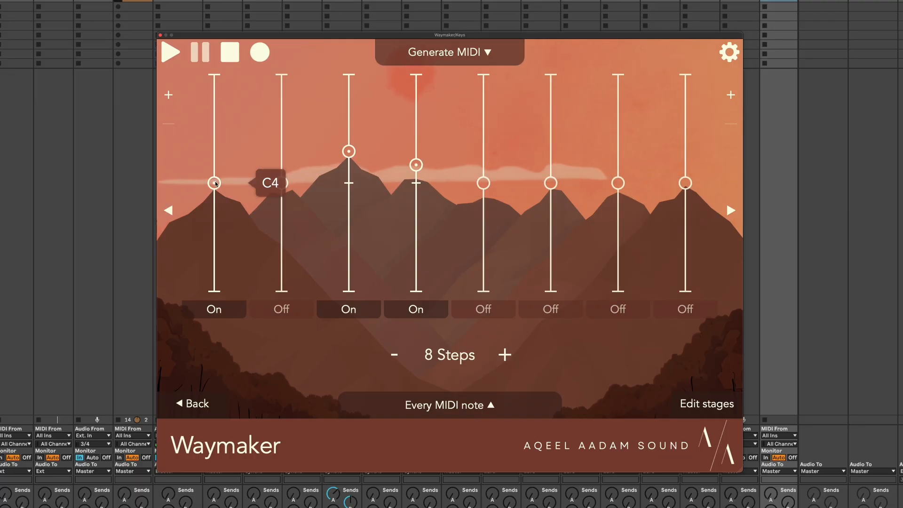